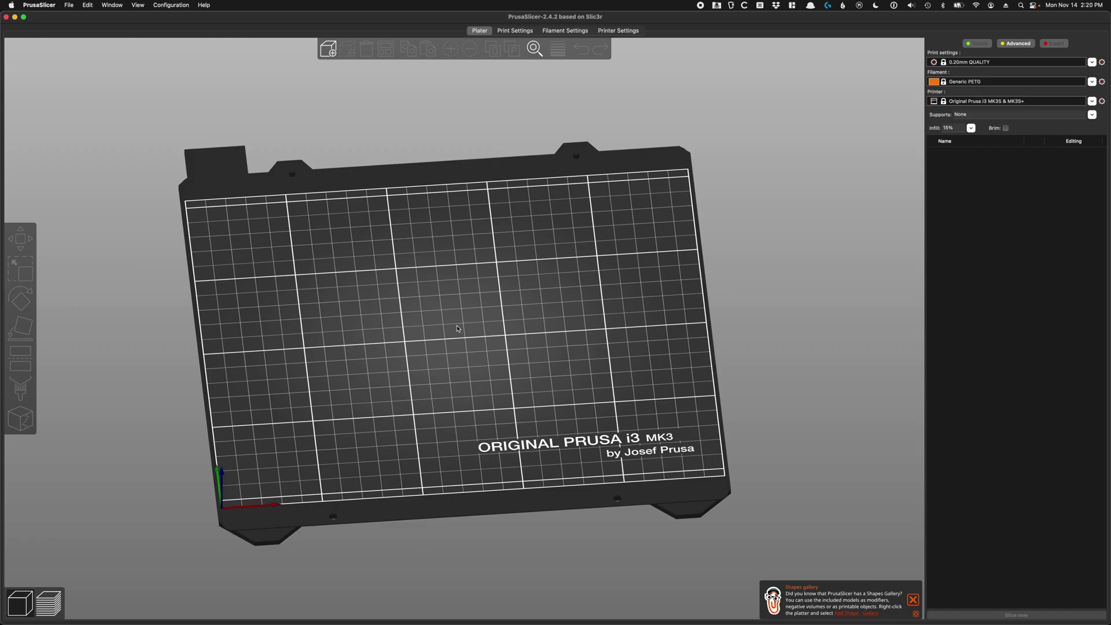
{"action": "left_click_drag", "start_coordinate": [457, 326], "coordinate": [468, 321]}
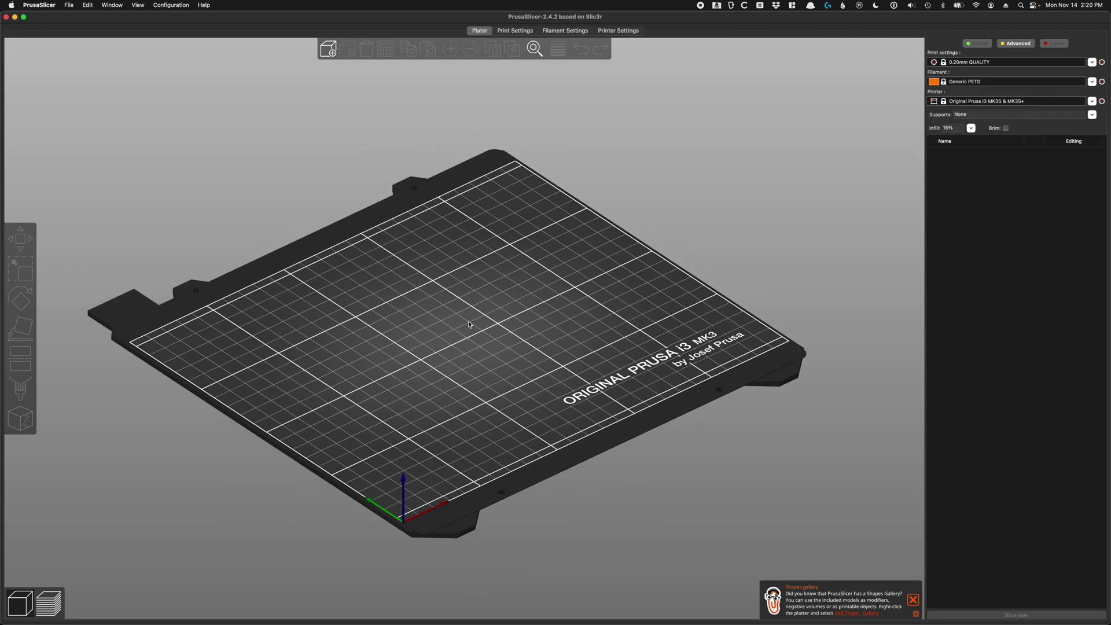
{"action": "scroll", "coordinate": [468, 321], "scroll_direction": "down", "scroll_amount": 2}
{"action": "mouse_move", "coordinate": [471, 312]}
{"action": "middle_mouse_down"}
{"action": "mouse_move", "coordinate": [515, 305]}
{"action": "mouse_move", "coordinate": [491, 312]}
{"action": "middle_mouse_up"}
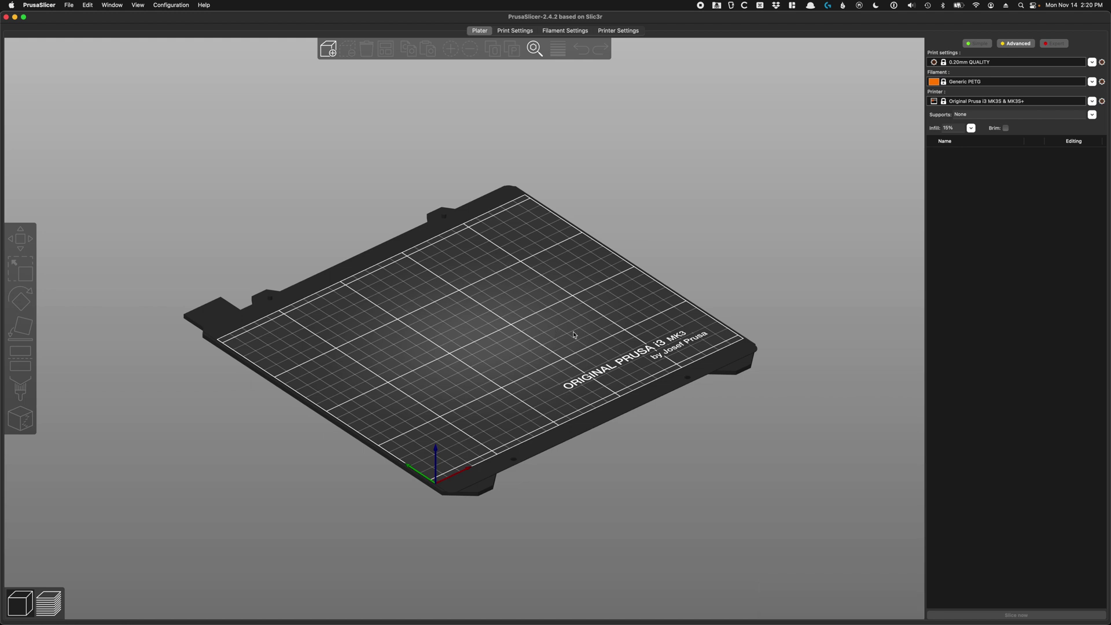
{"action": "left_click_drag", "start_coordinate": [564, 324], "coordinate": [352, 258]}
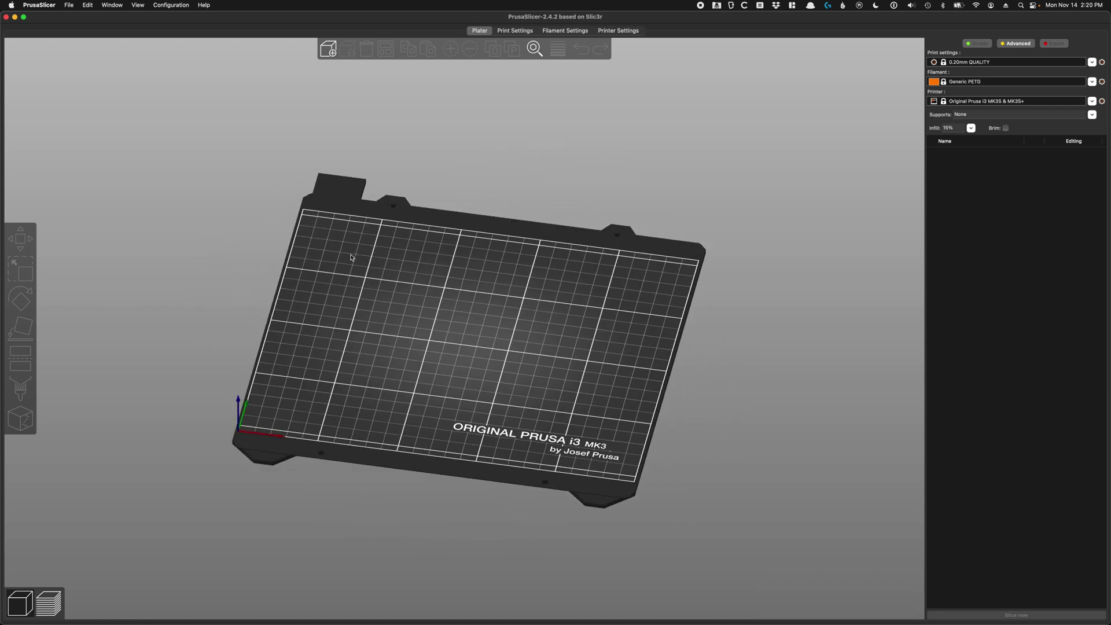
{"action": "left_click_drag", "start_coordinate": [493, 362], "coordinate": [510, 358]}
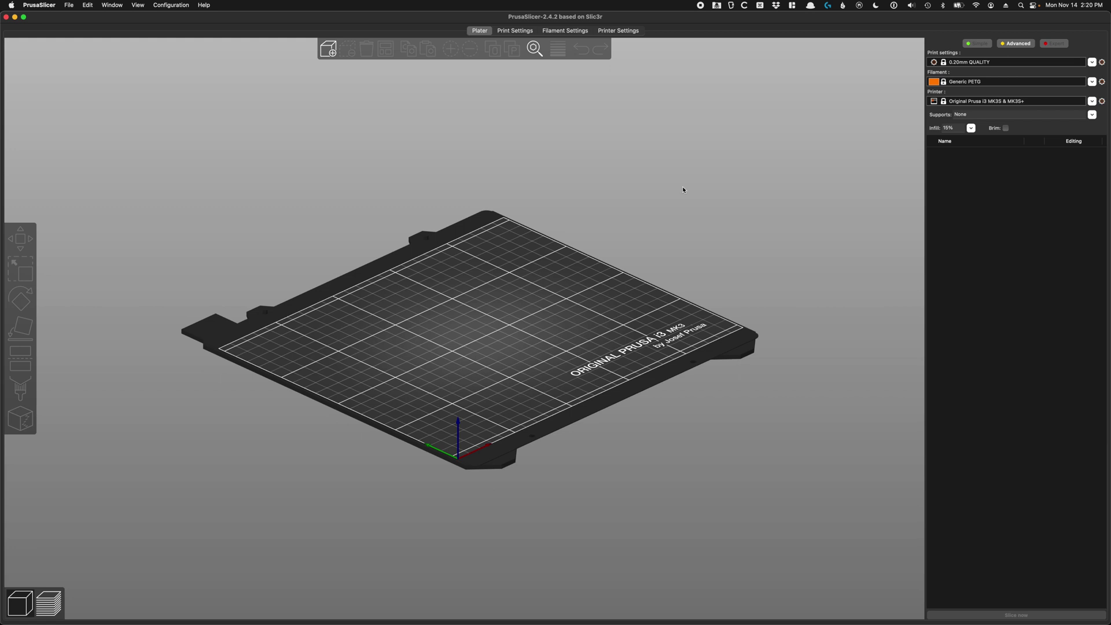
- Import the GoLOCK-Body.stl model onto the print bed
{"action": "key", "text": "0"}
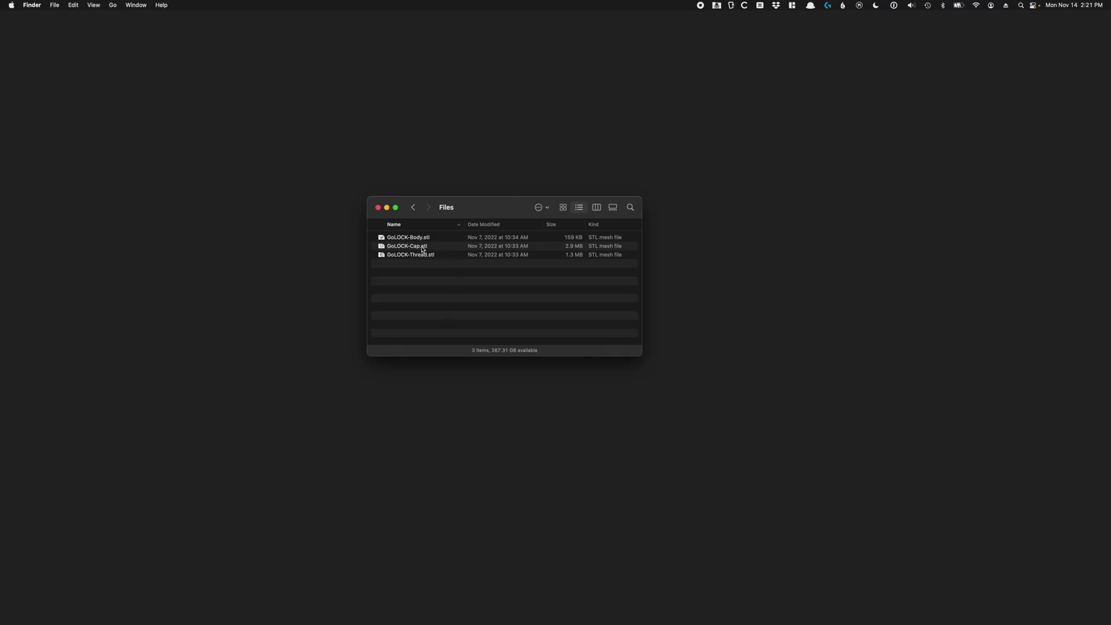
{"action": "left_click_drag", "start_coordinate": [422, 237], "coordinate": [530, 322]}
{"action": "key", "text": "super+Tab"}
{"action": "left_click_drag", "start_coordinate": [594, 279], "coordinate": [511, 372]}
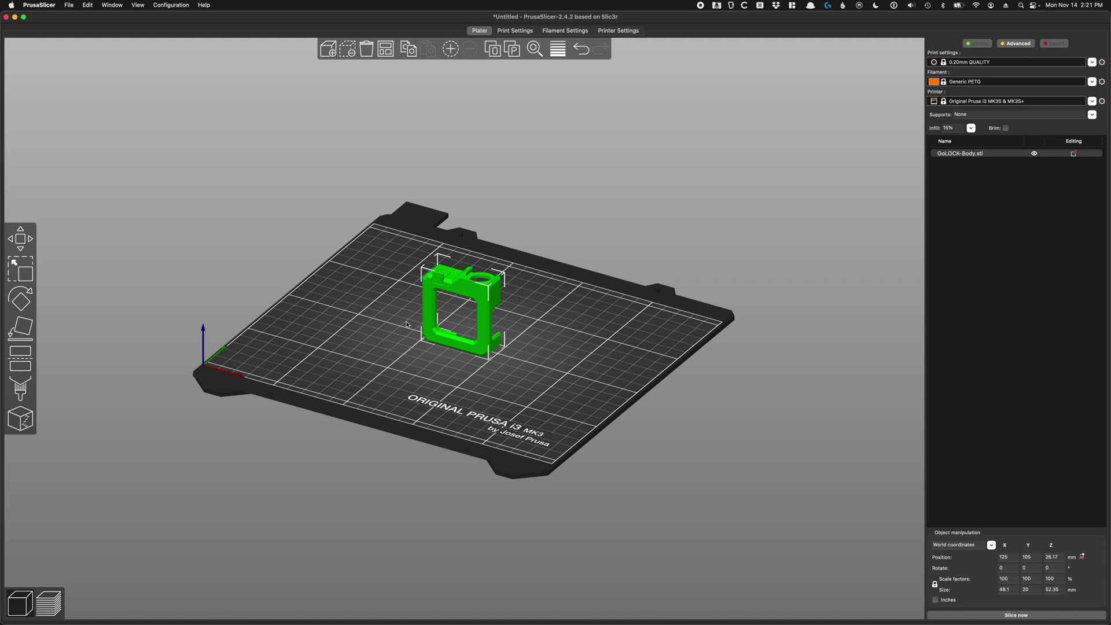
- Lay the GoLOCK-Body model flat on the bed by placing it on its large windowed frame face
{"action": "left_click", "coordinate": [22, 327]}
{"action": "left_click", "coordinate": [452, 298]}
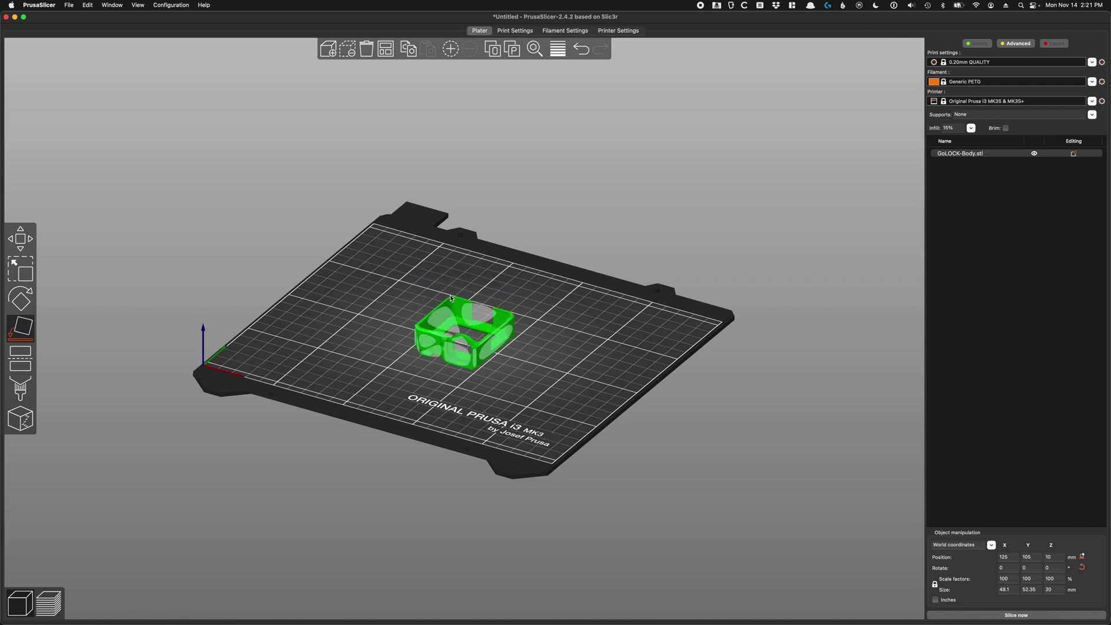
{"action": "left_click_drag", "start_coordinate": [533, 271], "coordinate": [501, 328]}
{"action": "scroll", "coordinate": [500, 329], "scroll_direction": "up", "scroll_amount": 8}
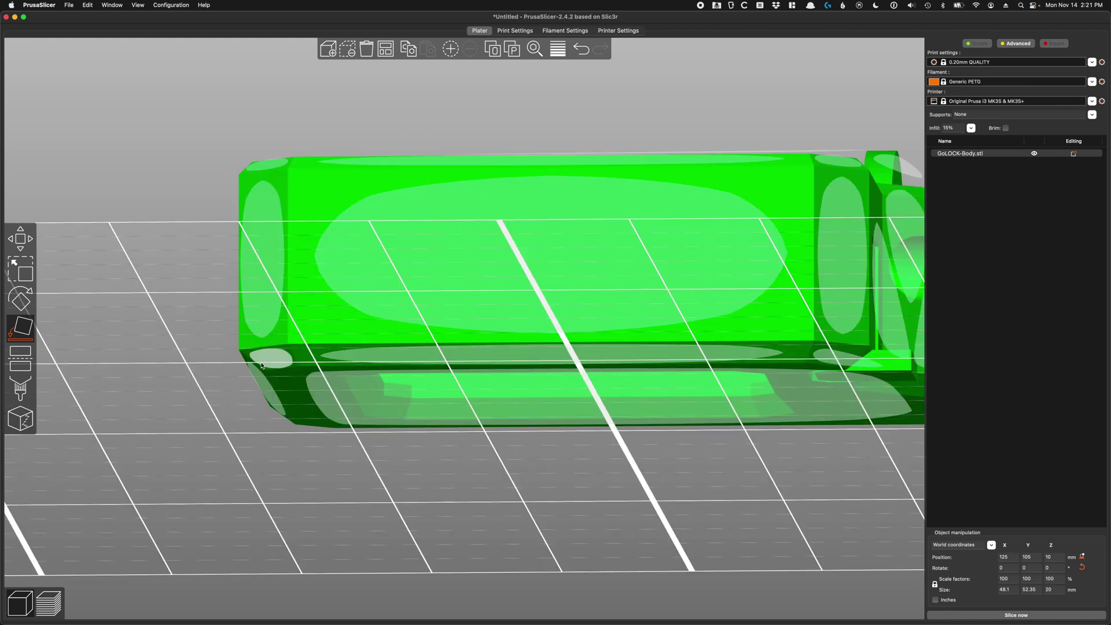
{"action": "mouse_move", "coordinate": [512, 455]}
{"action": "left_mouse_down"}
{"action": "mouse_move", "coordinate": [492, 481]}
{"action": "mouse_move", "coordinate": [509, 475]}
{"action": "left_mouse_up"}
{"action": "scroll", "coordinate": [508, 475], "scroll_direction": "down", "scroll_amount": 10}
{"action": "left_click_drag", "start_coordinate": [565, 454], "coordinate": [541, 461]}
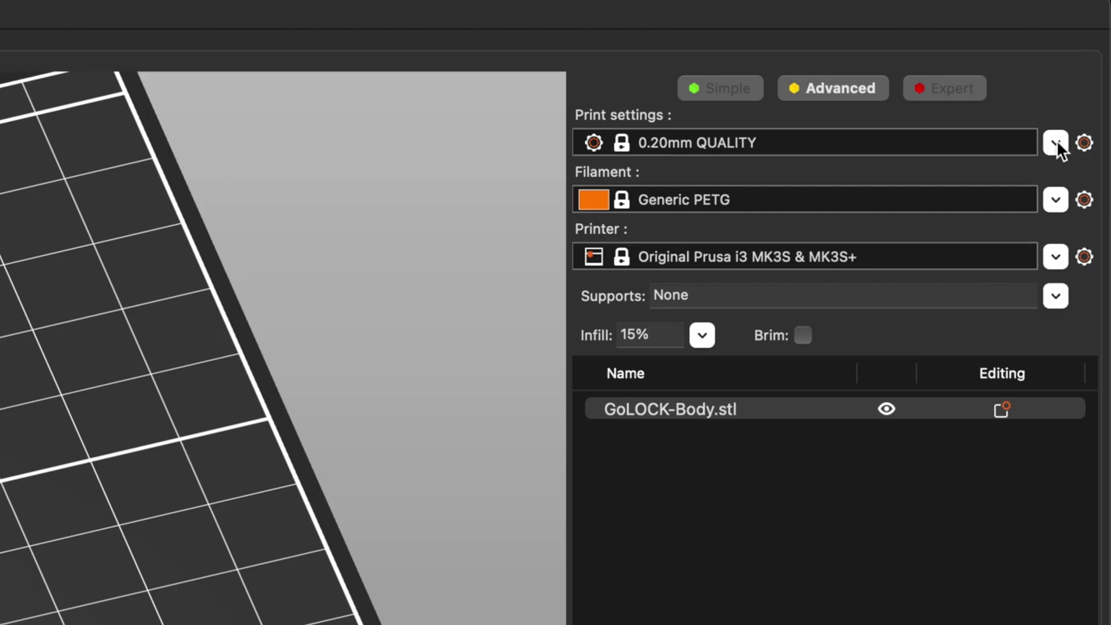
- Choose the 0.15mm QUALITY print preset and slice the GoLOCK-Body model
{"action": "left_click", "coordinate": [1092, 62]}
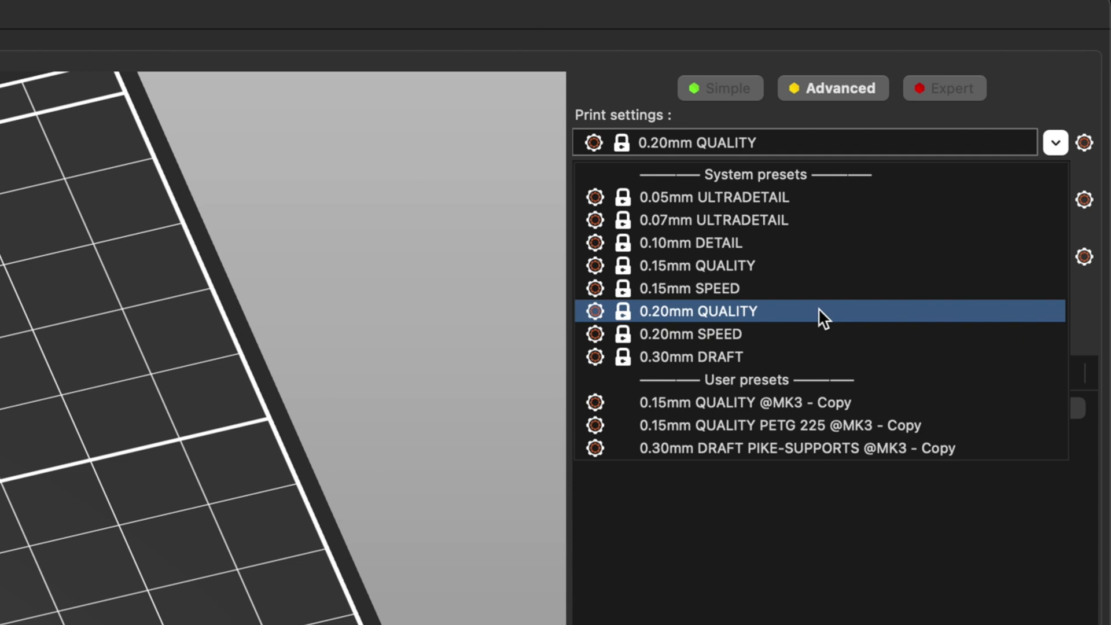
{"action": "left_click", "coordinate": [827, 266]}
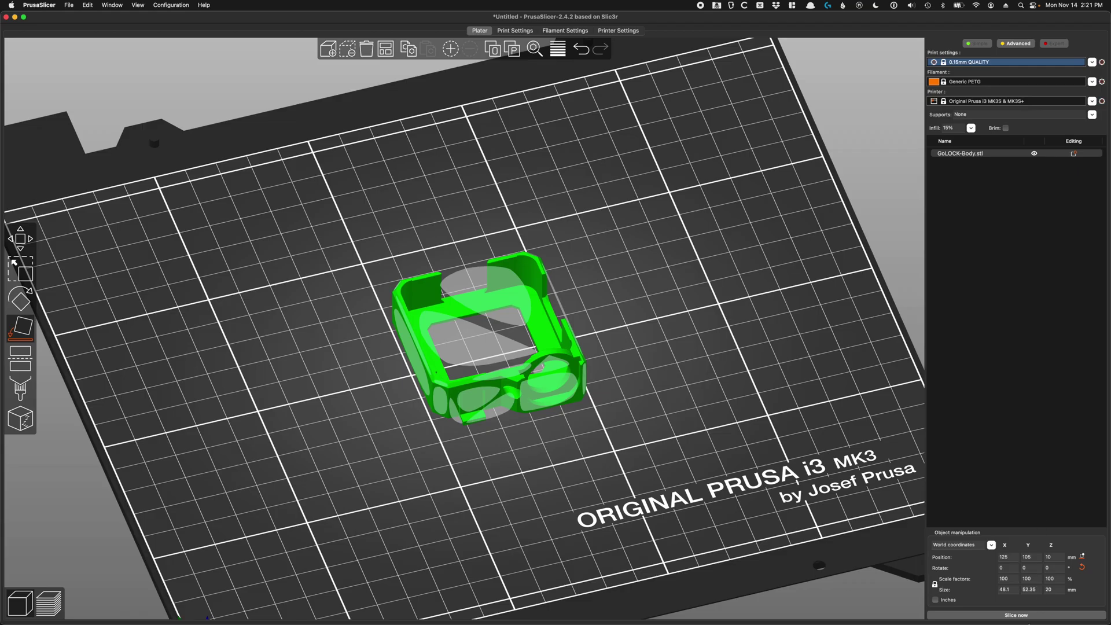
{"action": "left_click", "coordinate": [1021, 615]}
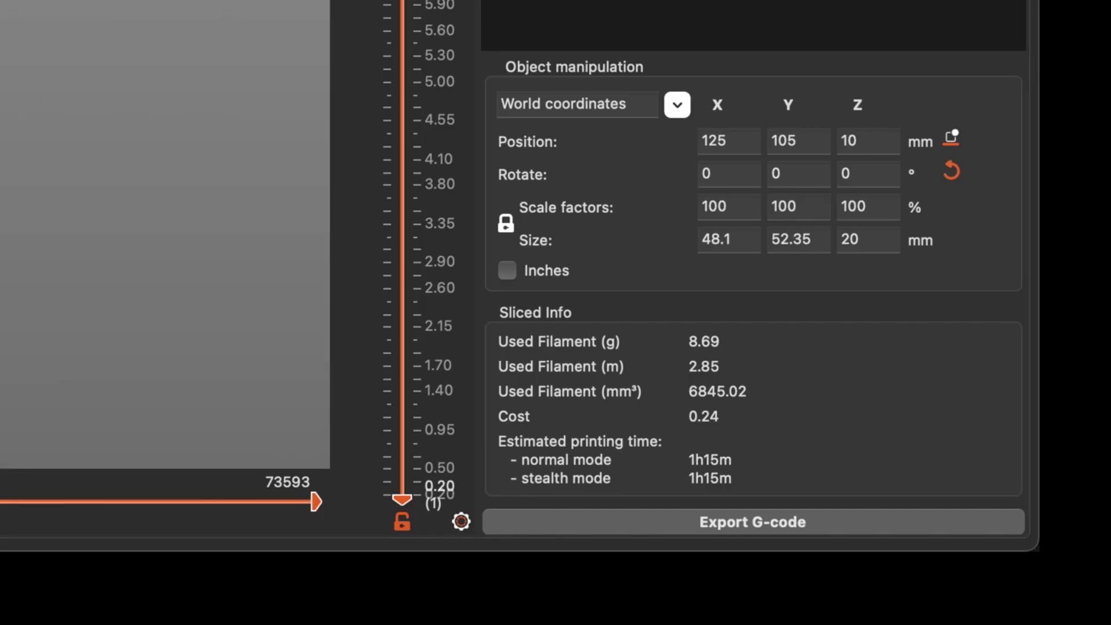
{"action": "scroll", "coordinate": [617, 339], "scroll_direction": "up", "scroll_amount": 2}
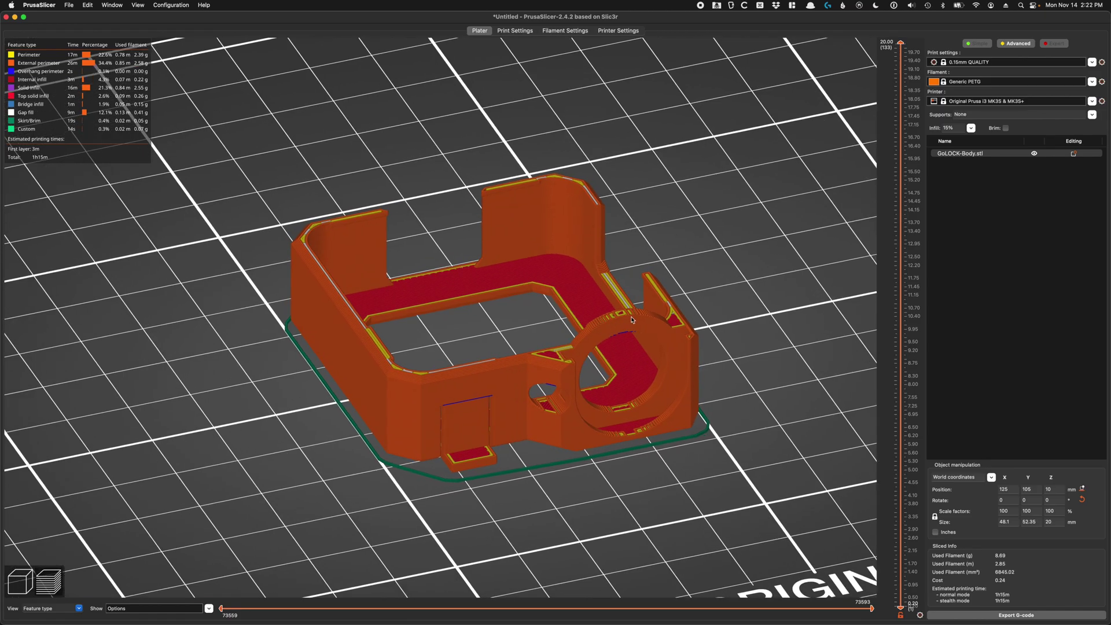
{"action": "left_click_drag", "start_coordinate": [662, 305], "coordinate": [682, 273]}
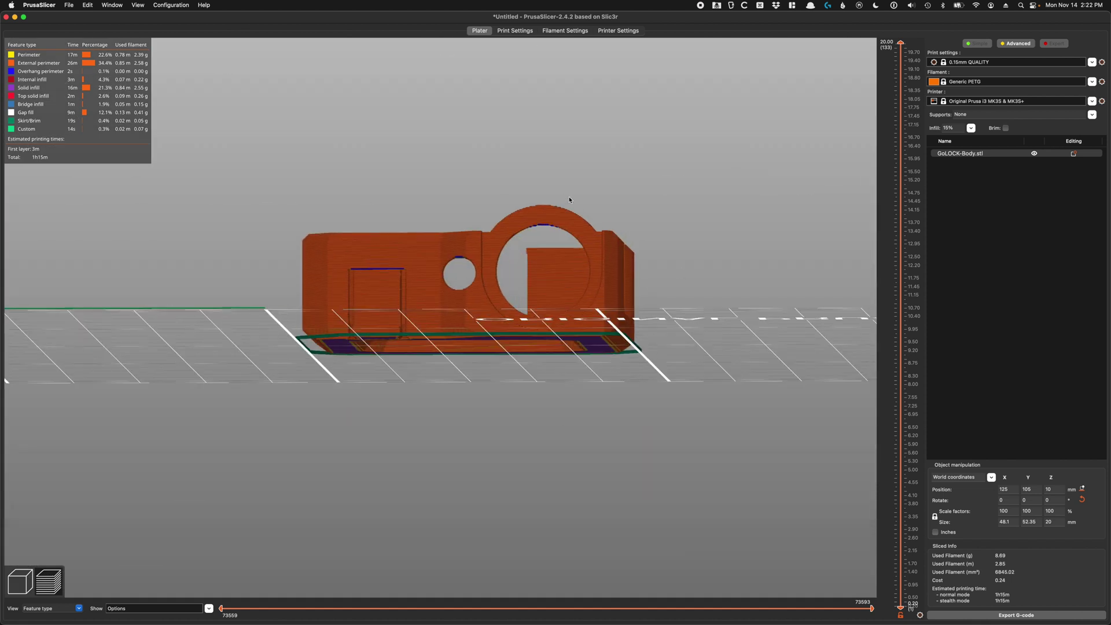
{"action": "left_click_drag", "start_coordinate": [575, 197], "coordinate": [566, 211]}
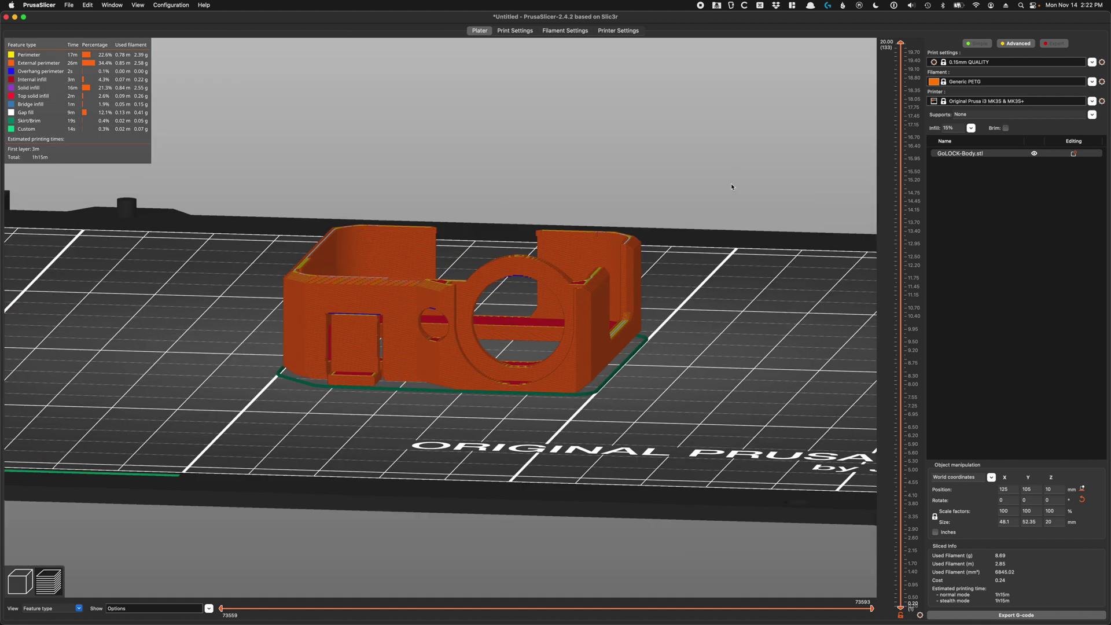
{"action": "left_click_drag", "start_coordinate": [731, 187], "coordinate": [729, 120]}
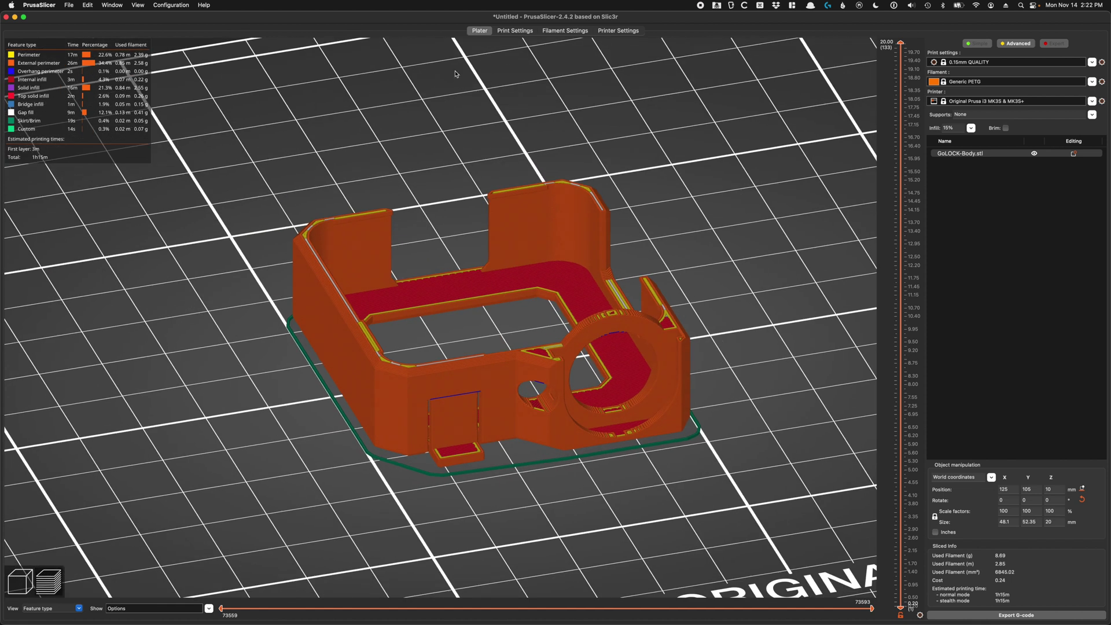
- Try adding finer detail with variable layer height to the top section of the body's circular lens ring
{"action": "left_click", "coordinate": [24, 582]}
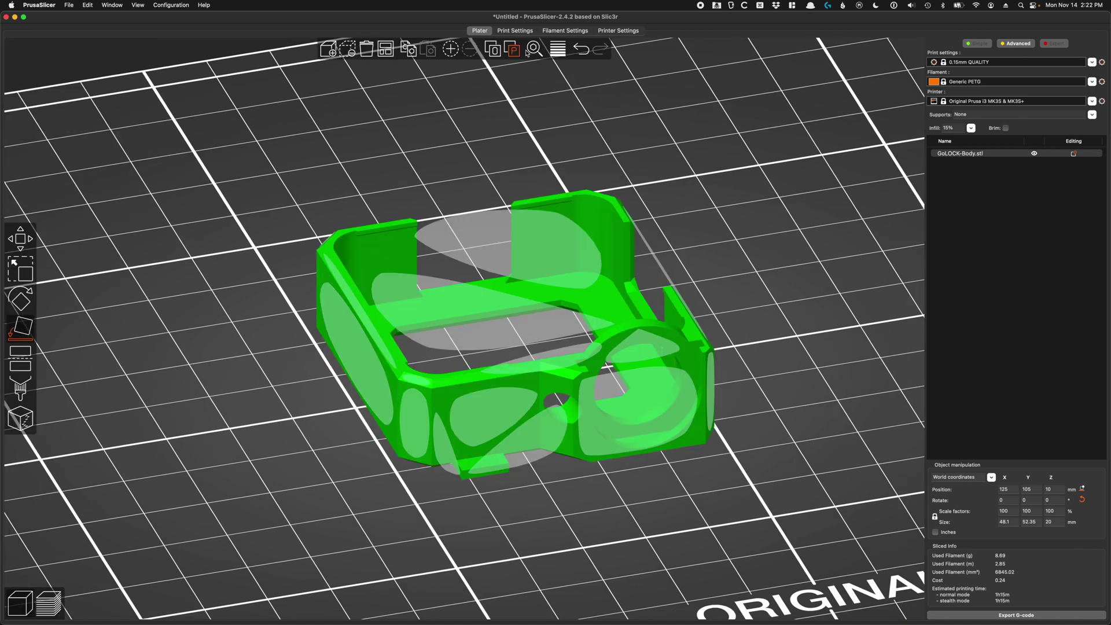
{"action": "left_click", "coordinate": [557, 51]}
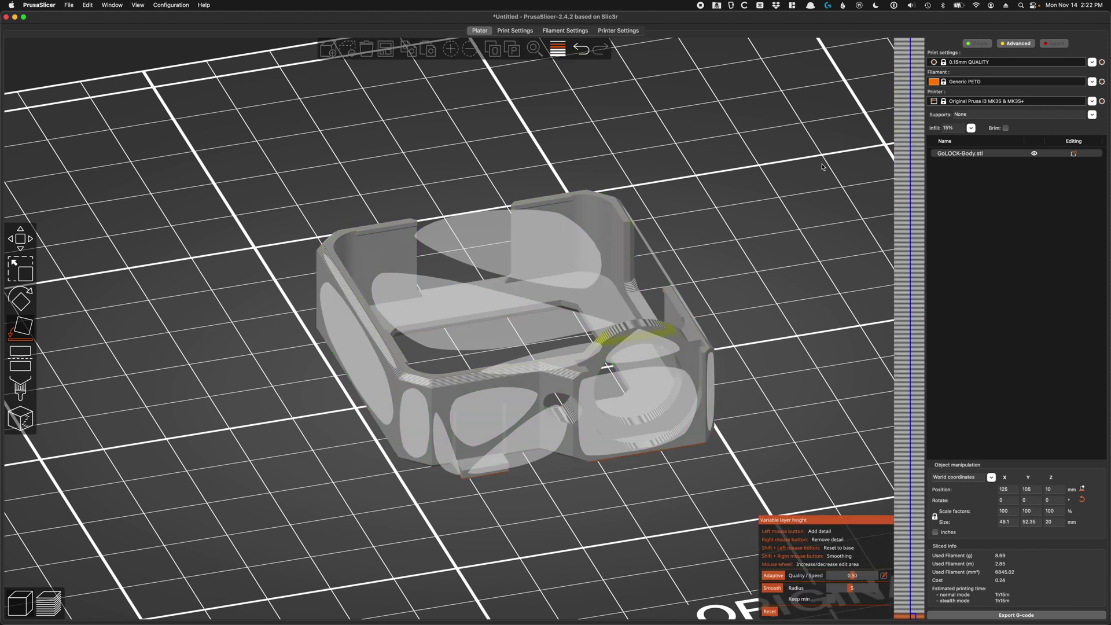
{"action": "left_click_drag", "start_coordinate": [702, 273], "coordinate": [613, 246]}
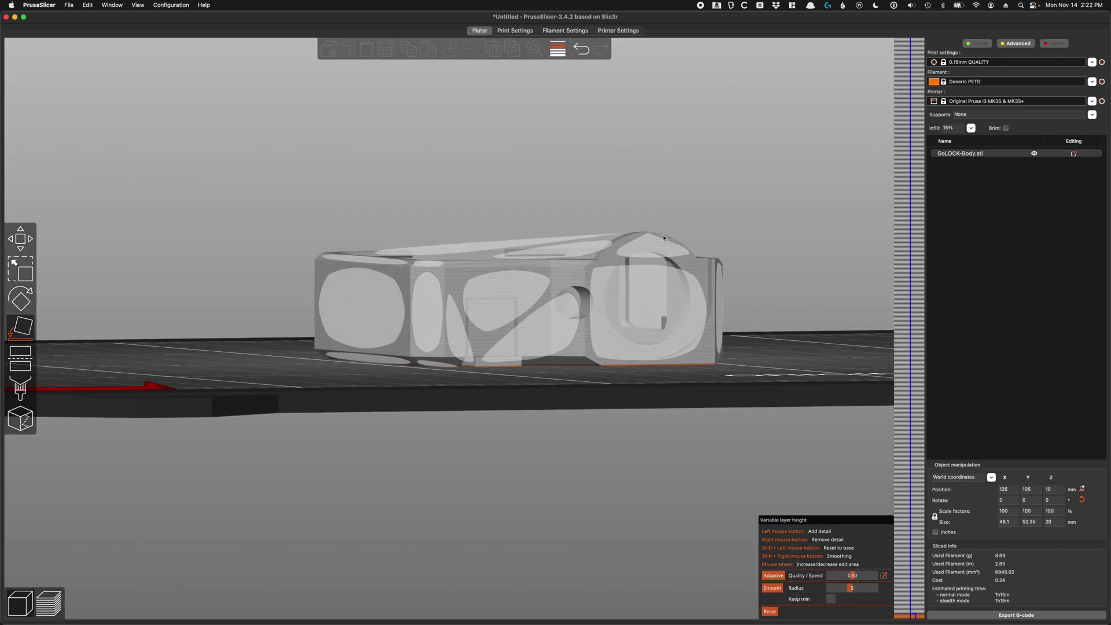
{"action": "left_click", "coordinate": [20, 242]}
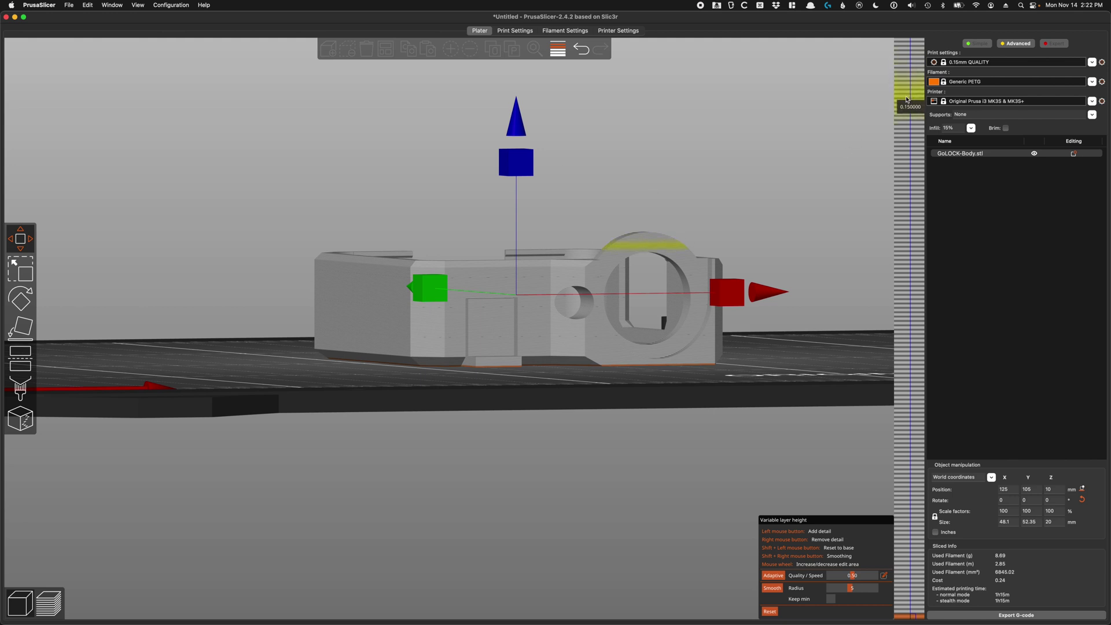
{"action": "left_click_drag", "start_coordinate": [906, 99], "coordinate": [899, 44]}
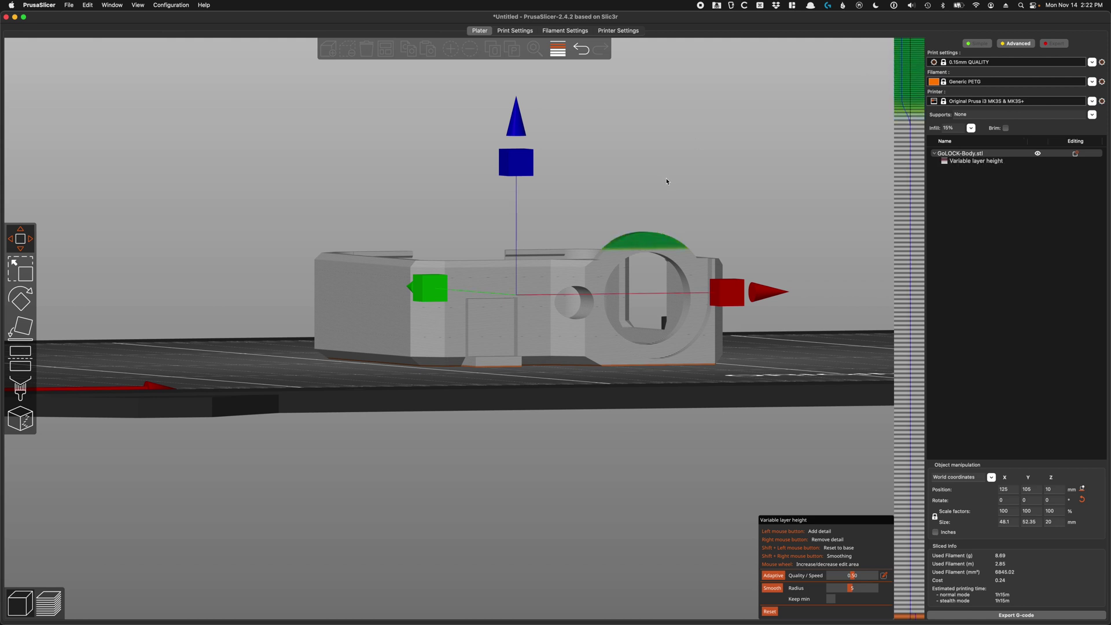
{"action": "left_click_drag", "start_coordinate": [667, 181], "coordinate": [664, 201]}
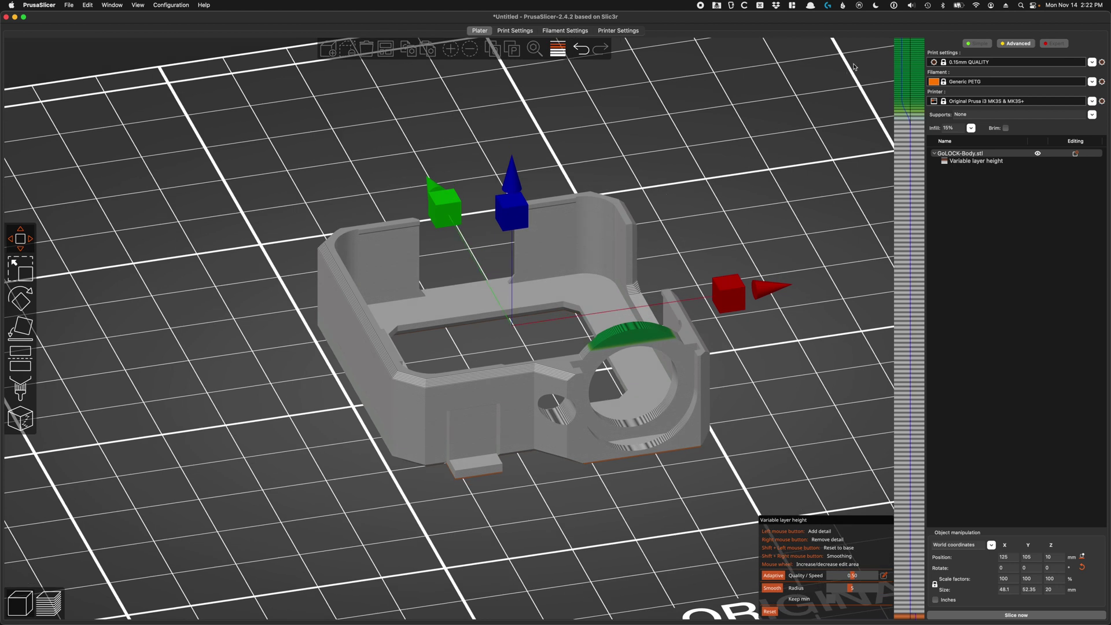
{"action": "left_click", "coordinate": [901, 39]}
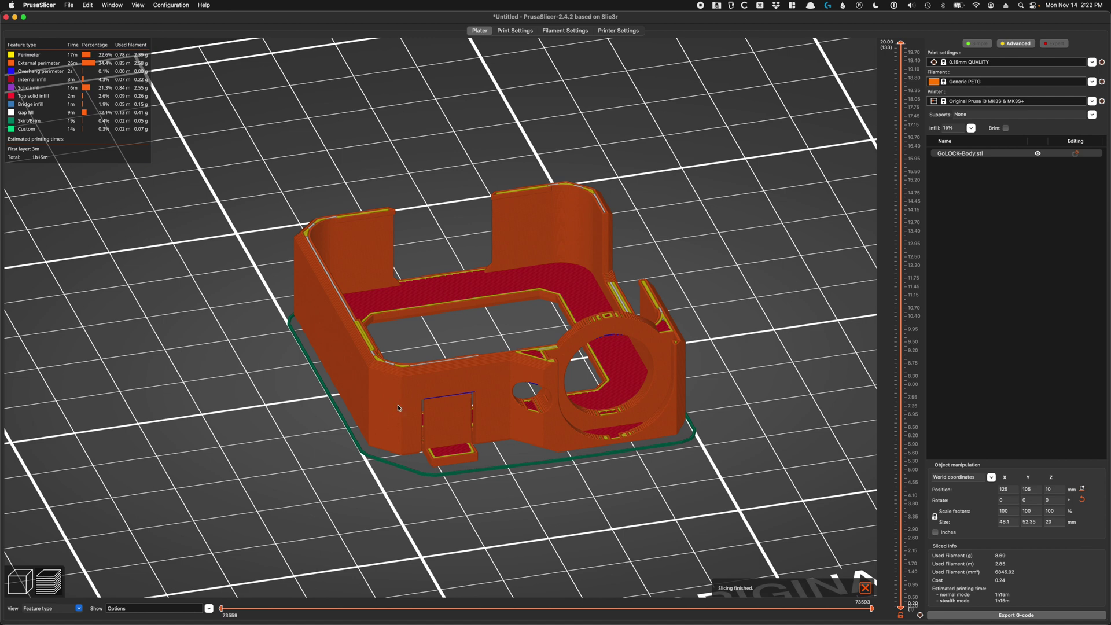
- Examine the sliced body's small tab, ring and openings, and view the same frame in the CAD model
{"action": "left_click_drag", "start_coordinate": [441, 424], "coordinate": [750, 341]}
{"action": "left_click_drag", "start_coordinate": [201, 403], "coordinate": [330, 329]}
{"action": "left_click_drag", "start_coordinate": [356, 290], "coordinate": [316, 378]}
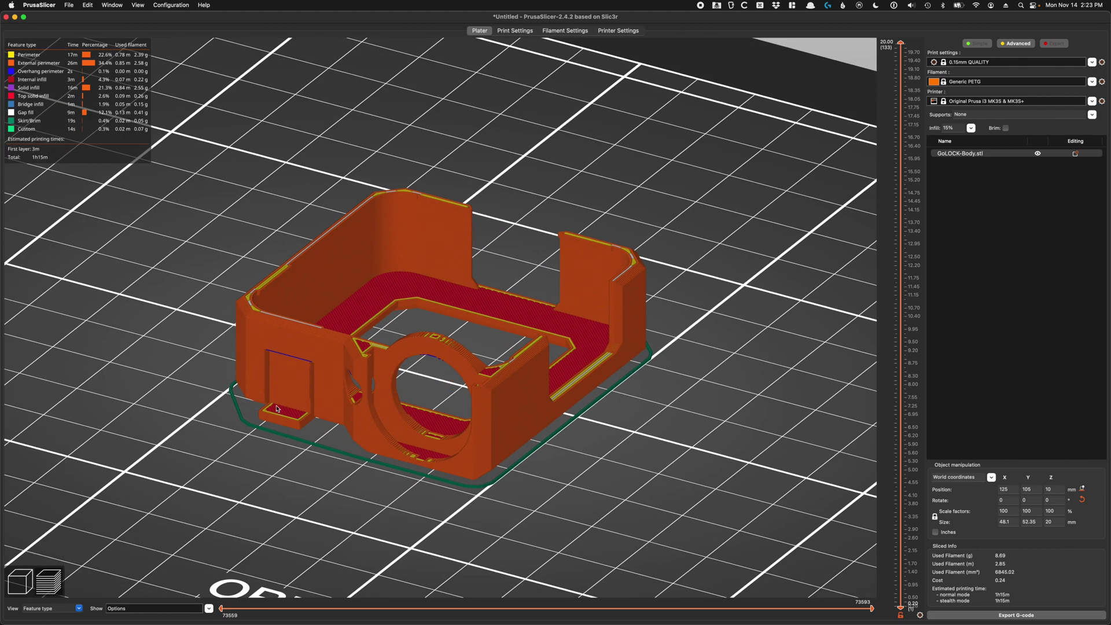
{"action": "key", "text": "super+Tab"}
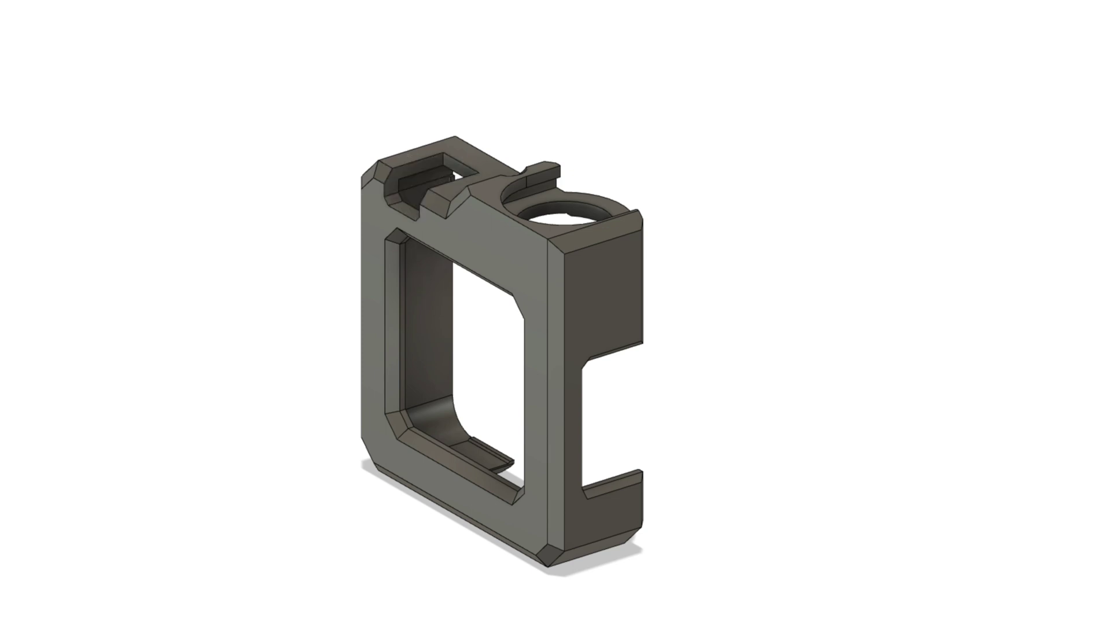
{"action": "middle_click_drag", "start_coordinate": [268, 183], "coordinate": [303, 210], "text": "shift"}
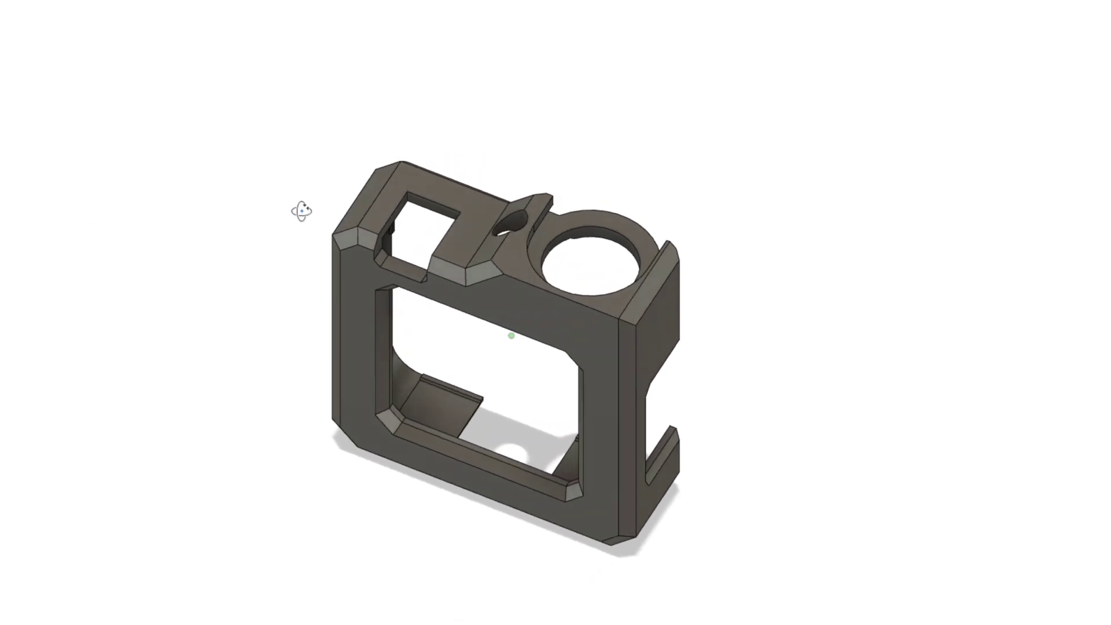
{"action": "scroll", "coordinate": [455, 217], "scroll_direction": "up", "scroll_amount": 1}
{"action": "scroll", "coordinate": [456, 220], "scroll_direction": "up", "scroll_amount": 3}
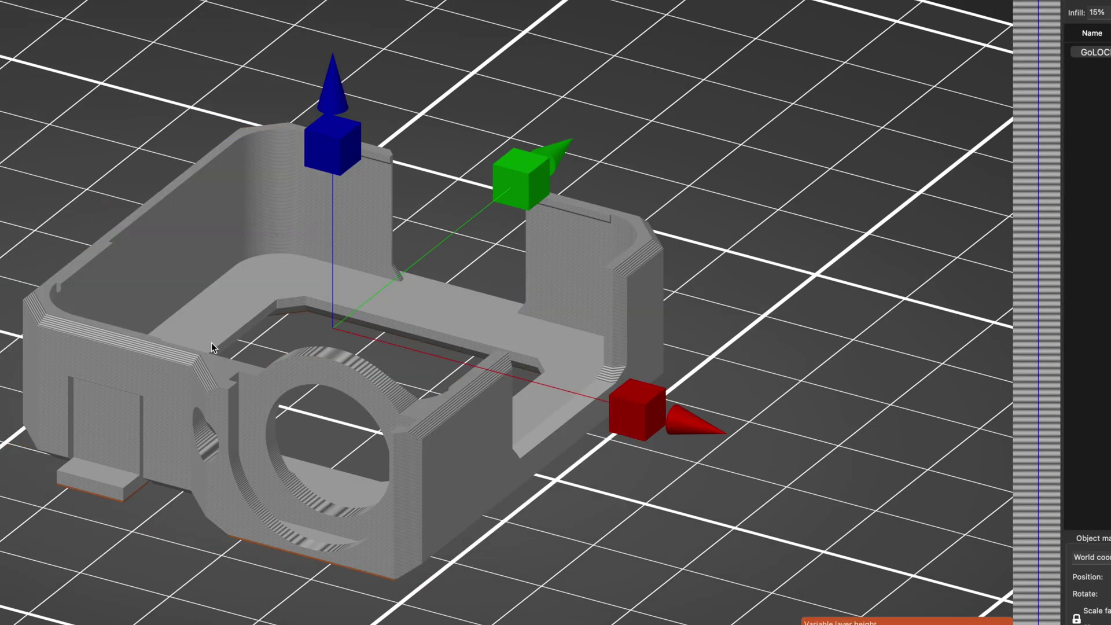
- Delete the body from the print bed and import the GoLOCK-Cap.stl model in its place
{"action": "key", "text": "Delete"}
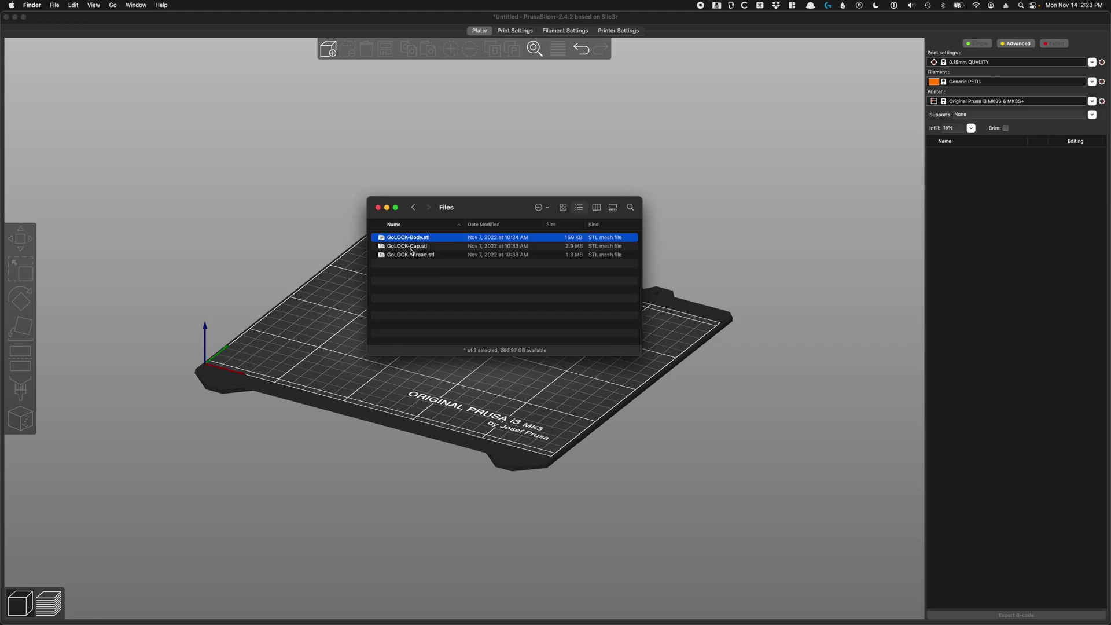
{"action": "left_click_drag", "start_coordinate": [410, 246], "coordinate": [501, 336]}
{"action": "scroll", "coordinate": [501, 337], "scroll_direction": "up", "scroll_amount": 10}
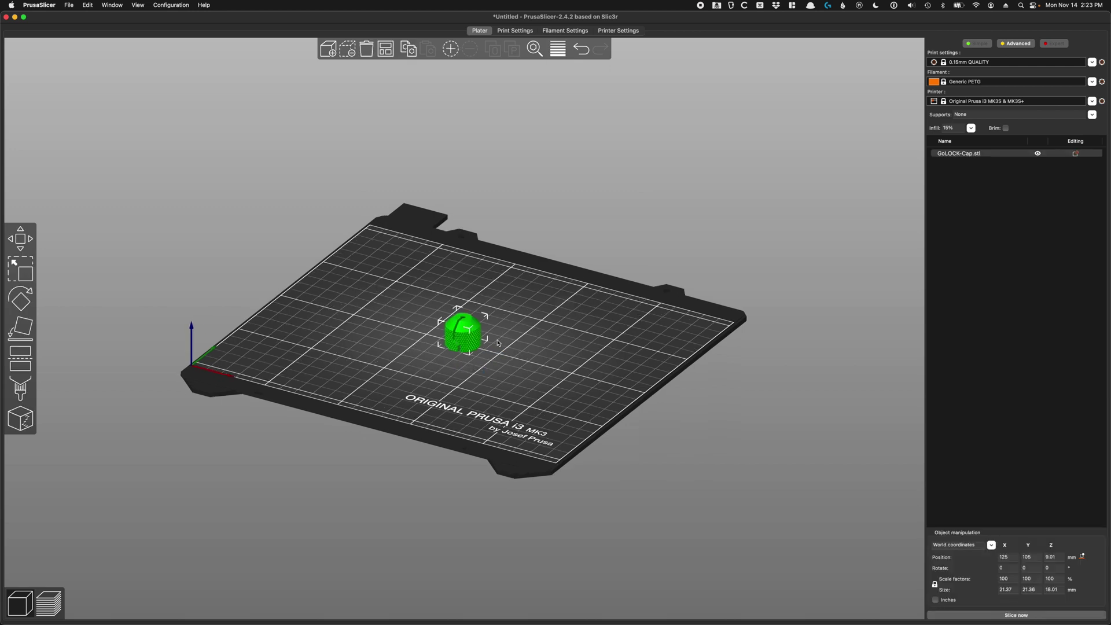
{"action": "scroll", "coordinate": [500, 345], "scroll_direction": "up", "scroll_amount": 1}
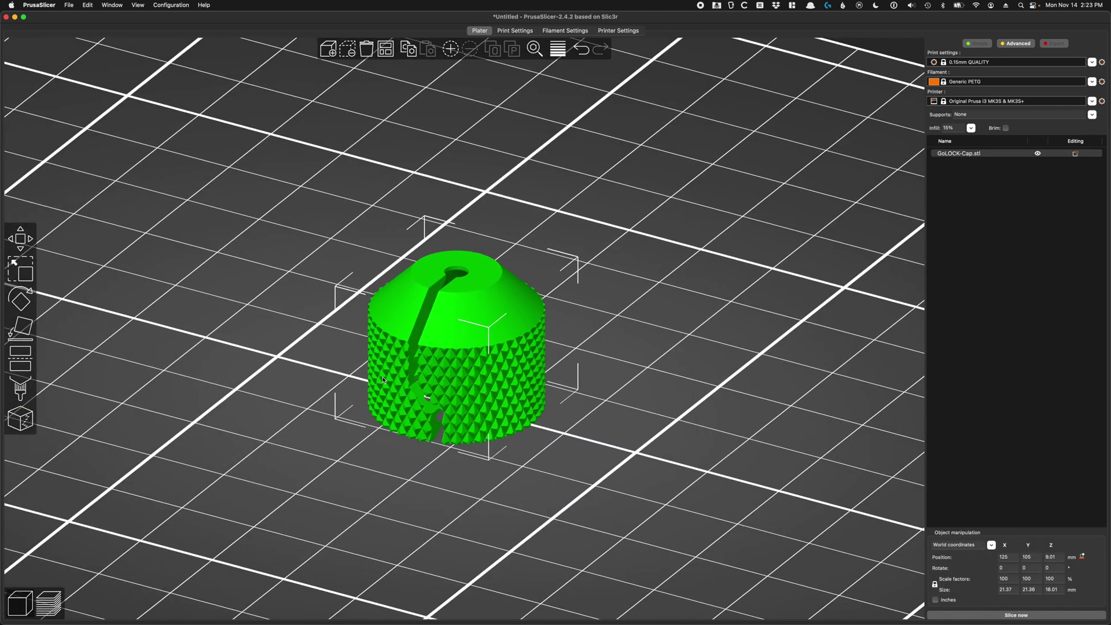
- Check the knurled GoLOCK-Cap model from different sides and slice it in its imported orientation
{"action": "mouse_move", "coordinate": [298, 342]}
{"action": "left_mouse_down"}
{"action": "mouse_move", "coordinate": [312, 327]}
{"action": "mouse_move", "coordinate": [316, 345]}
{"action": "left_mouse_up"}
{"action": "left_click_drag", "start_coordinate": [606, 396], "coordinate": [604, 359]}
{"action": "scroll", "coordinate": [558, 303], "scroll_direction": "up", "scroll_amount": 5}
{"action": "scroll", "coordinate": [558, 302], "scroll_direction": "down", "scroll_amount": 5}
{"action": "left_click_drag", "start_coordinate": [598, 285], "coordinate": [609, 314]}
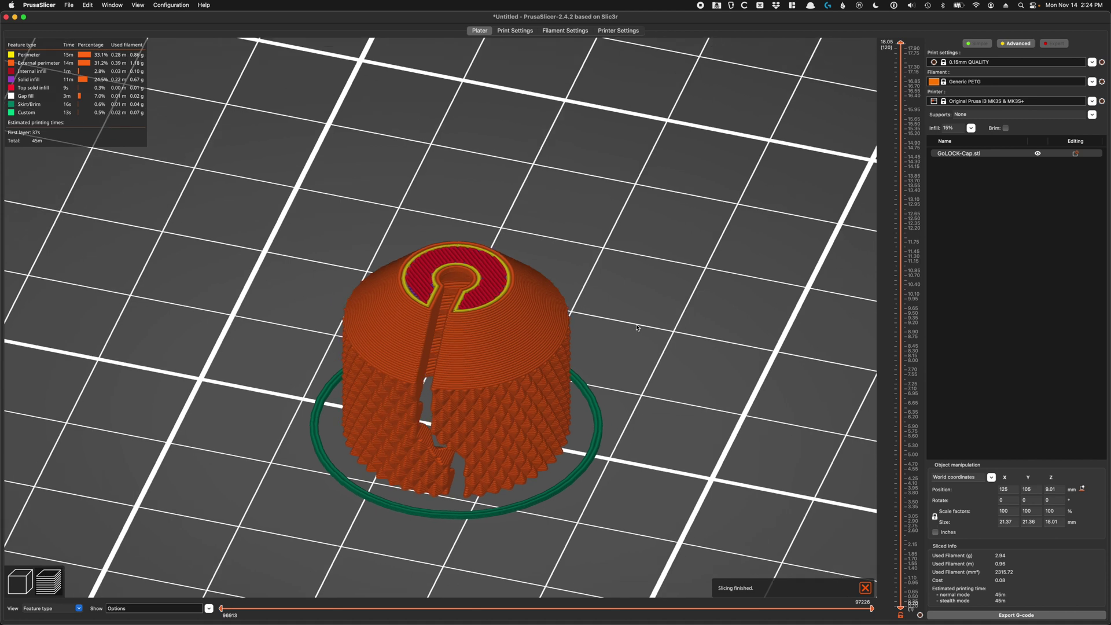
- Examine the sliced cap's split, knurled outside and hollow threaded underside in the layer preview
{"action": "mouse_move", "coordinate": [637, 327]}
{"action": "left_mouse_down"}
{"action": "mouse_move", "coordinate": [640, 303]}
{"action": "mouse_move", "coordinate": [650, 311]}
{"action": "left_mouse_up"}
{"action": "scroll", "coordinate": [531, 317], "scroll_direction": "up", "scroll_amount": 5}
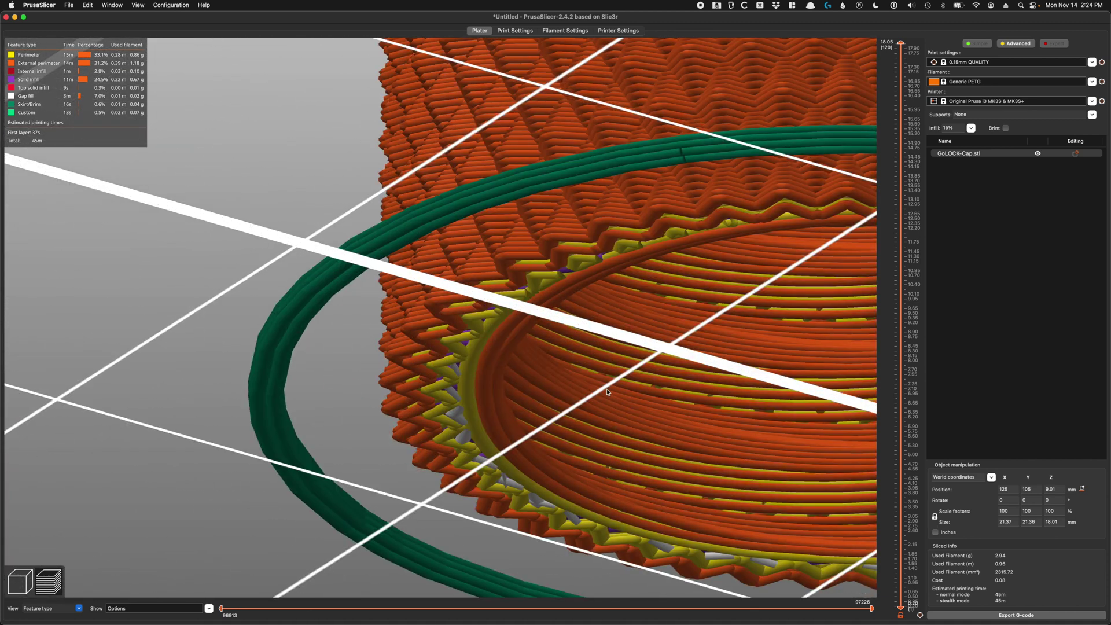
{"action": "scroll", "coordinate": [607, 392], "scroll_direction": "down", "scroll_amount": 5}
{"action": "mouse_move", "coordinate": [704, 302]}
{"action": "left_mouse_down"}
{"action": "mouse_move", "coordinate": [671, 325]}
{"action": "mouse_move", "coordinate": [696, 317]}
{"action": "mouse_move", "coordinate": [692, 294]}
{"action": "left_mouse_up"}
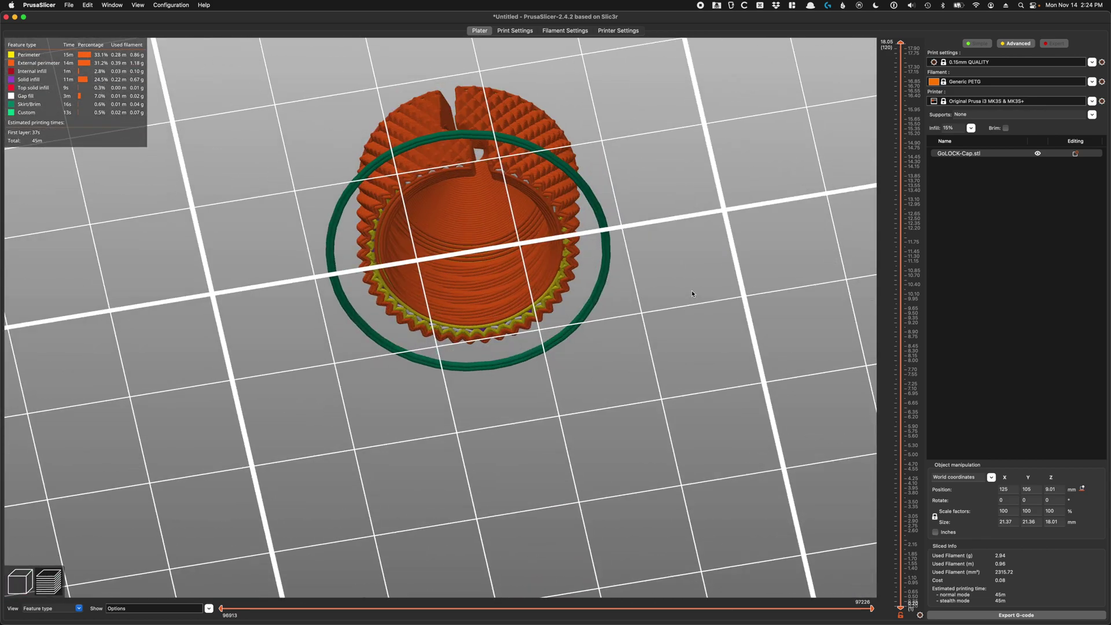
{"action": "key", "text": "1"}
{"action": "left_click_drag", "start_coordinate": [521, 202], "coordinate": [739, 181]}
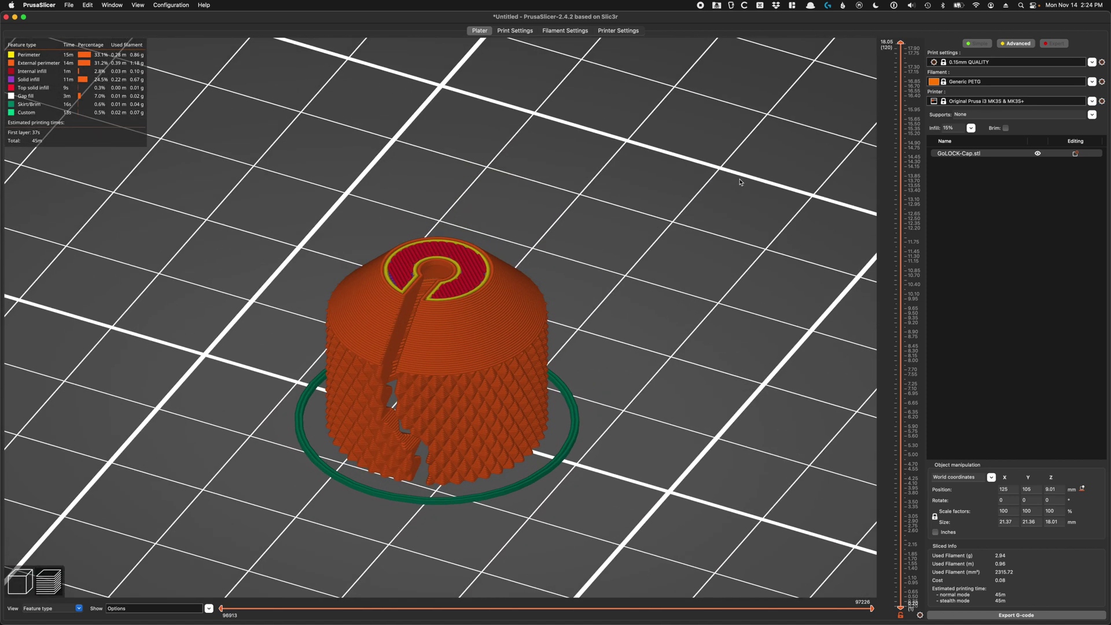
{"action": "scroll", "coordinate": [344, 346], "scroll_direction": "down", "scroll_amount": 5}
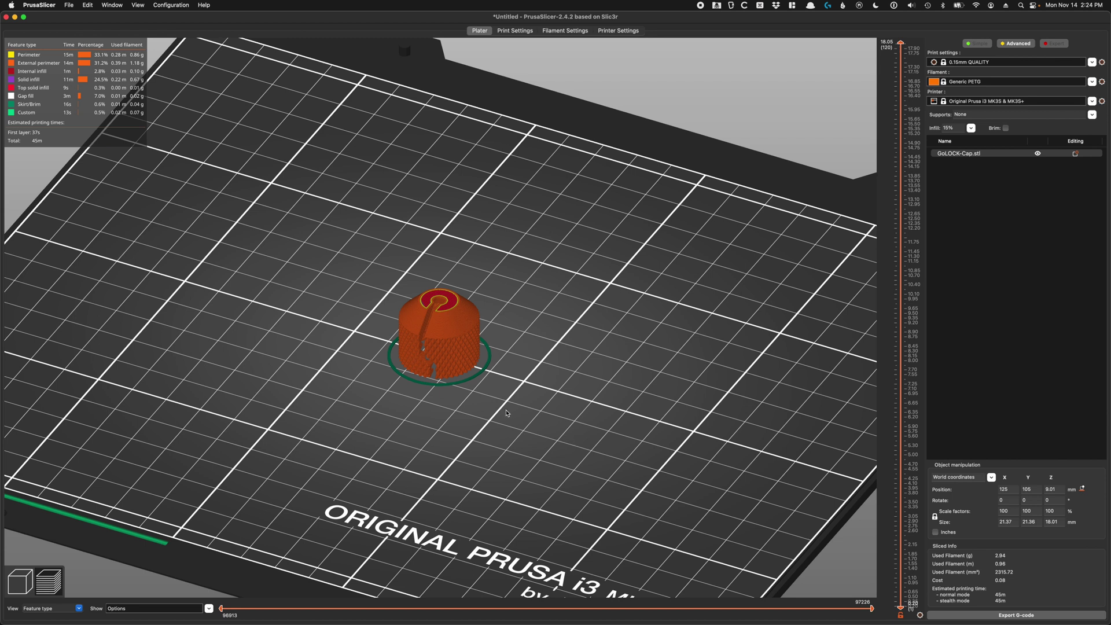
{"action": "left_click_drag", "start_coordinate": [381, 391], "coordinate": [405, 339]}
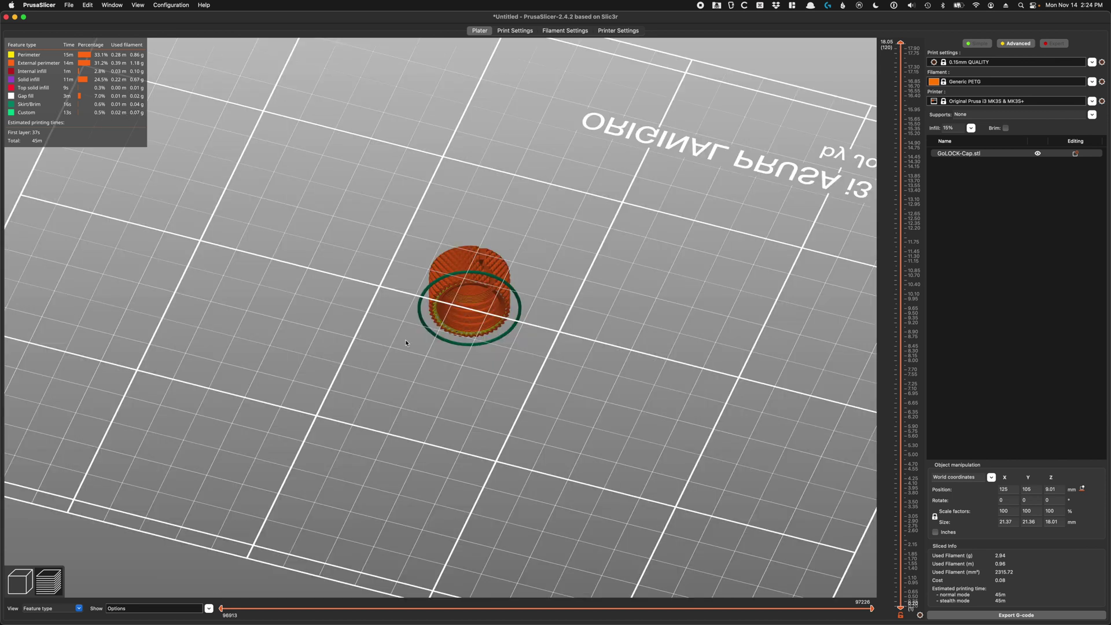
{"action": "scroll", "coordinate": [435, 325], "scroll_direction": "up", "scroll_amount": 12}
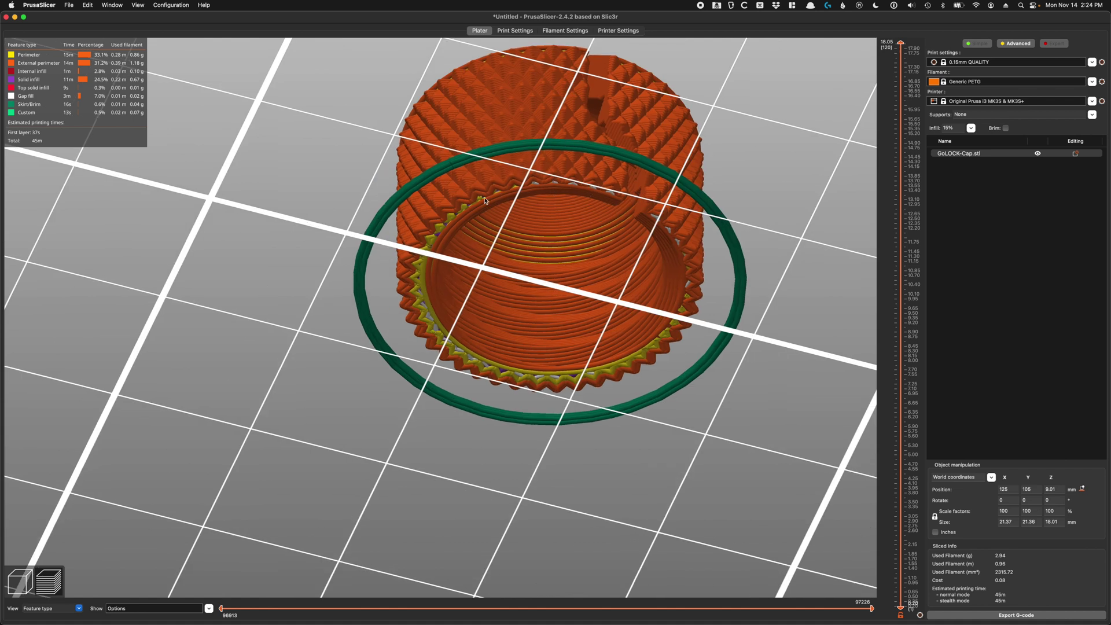
- Examine the sliced cap's domed top and side slot from above in the layer preview
{"action": "scroll", "coordinate": [679, 344], "scroll_direction": "down", "scroll_amount": 7}
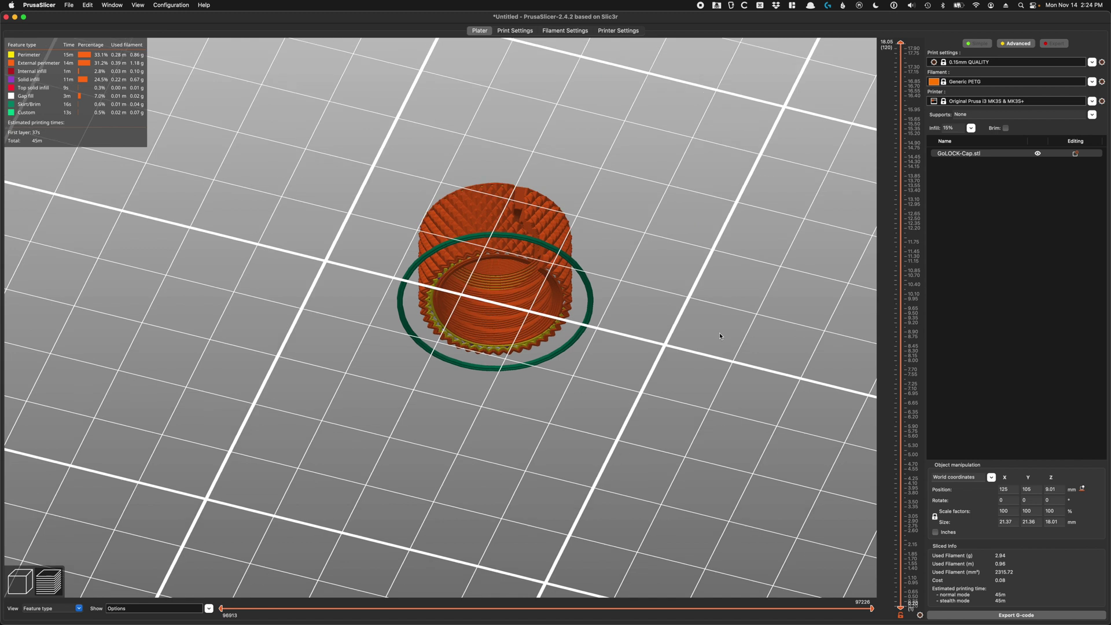
{"action": "left_click_drag", "start_coordinate": [702, 333], "coordinate": [664, 392]}
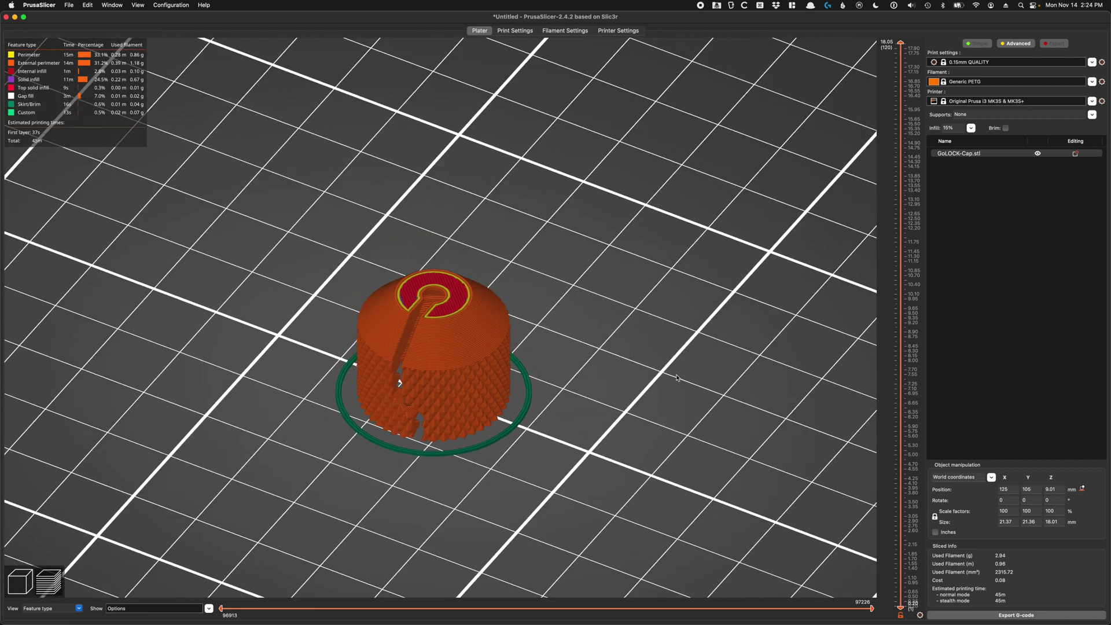
{"action": "scroll", "coordinate": [613, 269], "scroll_direction": "down", "scroll_amount": 3}
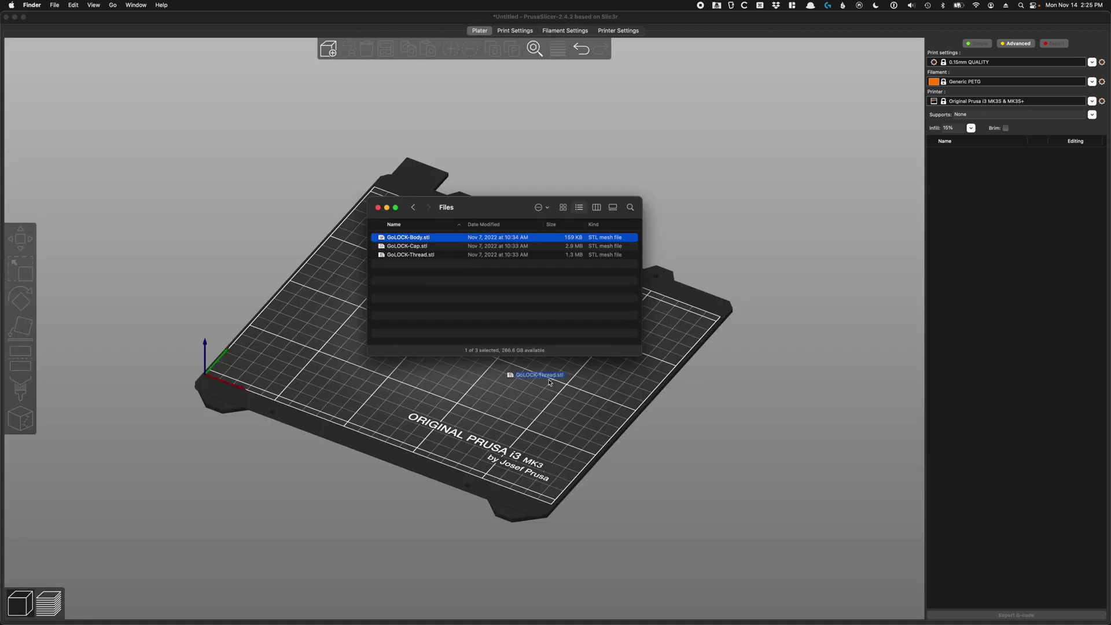
- Replace the cap on the print bed with the GoLOCK-Thread.stl model and slice it in its imported orientation
{"action": "left_click_drag", "start_coordinate": [549, 382], "coordinate": [549, 383]}
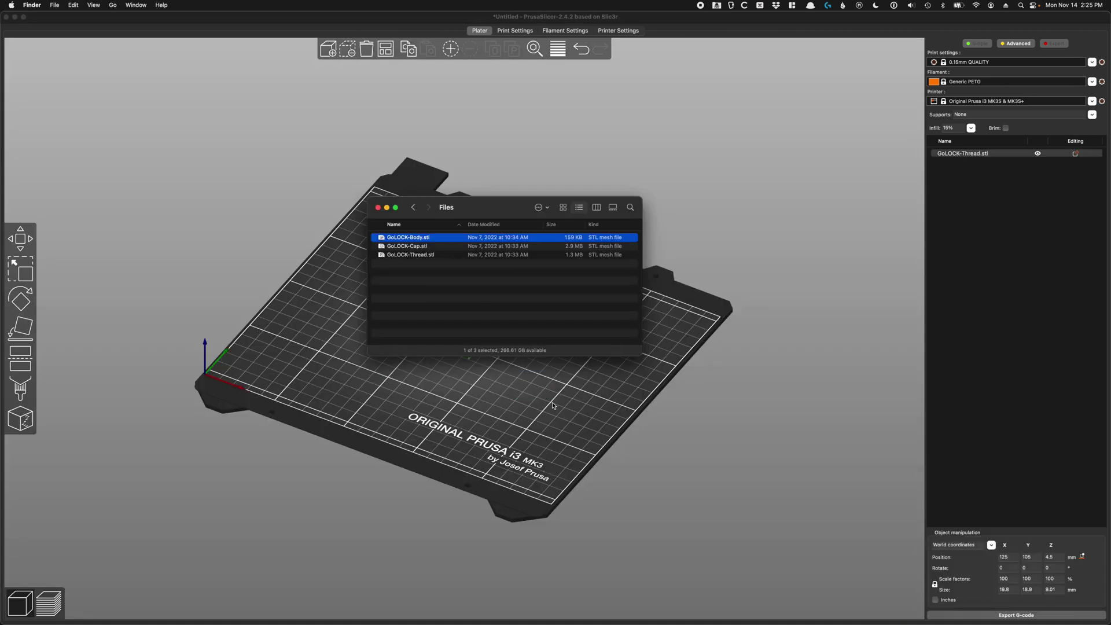
{"action": "scroll", "coordinate": [495, 380], "scroll_direction": "up", "scroll_amount": 5}
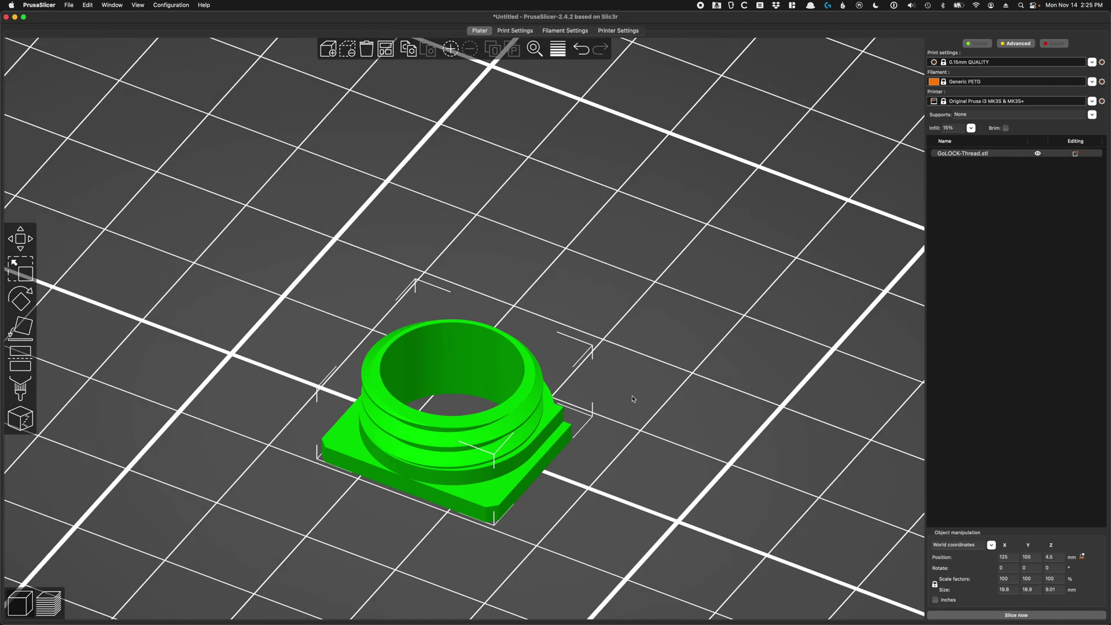
{"action": "left_click", "coordinate": [944, 613]}
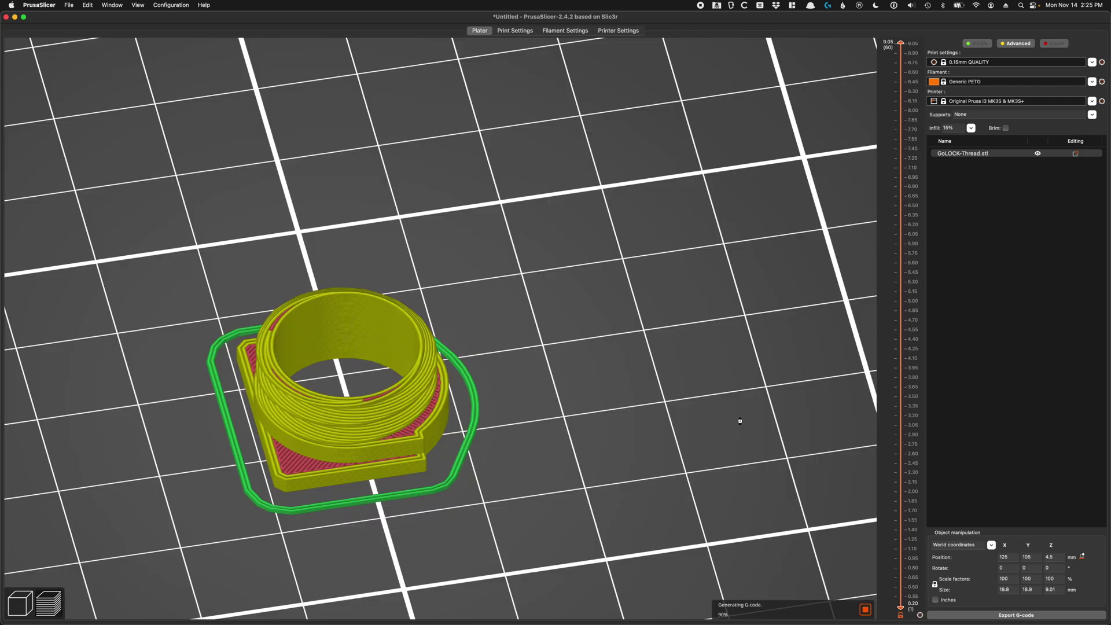
- Examine the sliced thread part's base and threaded ring from different angles in the layer preview
{"action": "scroll", "coordinate": [701, 414], "scroll_direction": "down", "scroll_amount": 2}
{"action": "left_click_drag", "start_coordinate": [530, 380], "coordinate": [501, 319]}
{"action": "scroll", "coordinate": [500, 319], "scroll_direction": "up", "scroll_amount": 4}
{"action": "scroll", "coordinate": [615, 307], "scroll_direction": "down", "scroll_amount": 3}
{"action": "left_click_drag", "start_coordinate": [684, 304], "coordinate": [653, 312]}
{"action": "scroll", "coordinate": [520, 417], "scroll_direction": "down", "scroll_amount": 6}
{"action": "left_click_drag", "start_coordinate": [581, 434], "coordinate": [618, 399]}
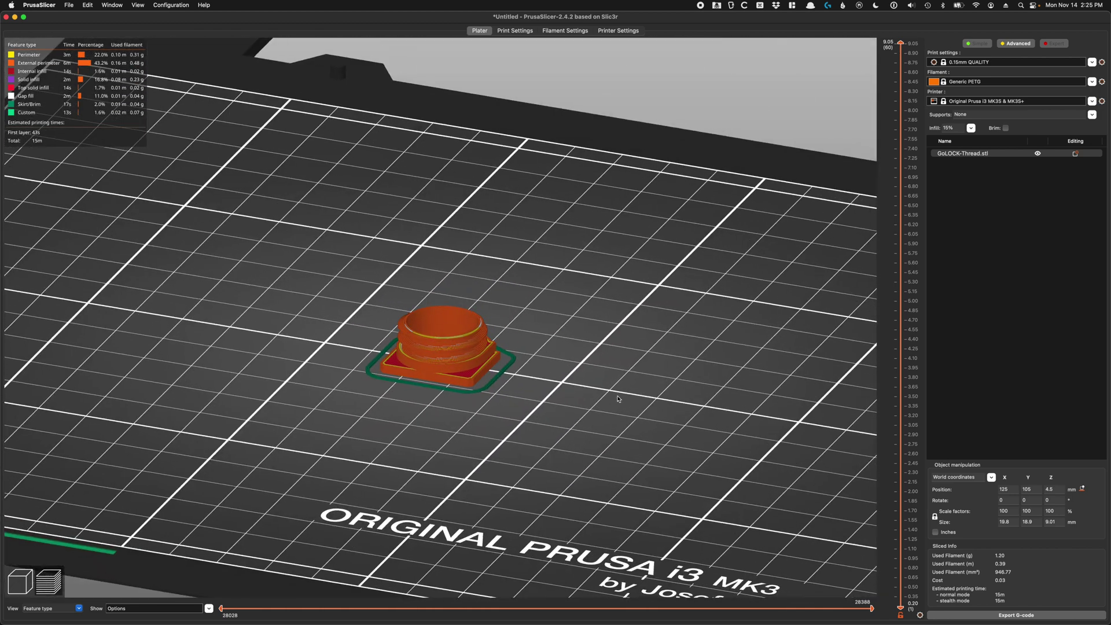
- Apply a variable layer height to the thread part, adding finer layers along the threaded ring above the flat base
{"action": "left_click", "coordinate": [20, 581]}
{"action": "left_click", "coordinate": [557, 50]}
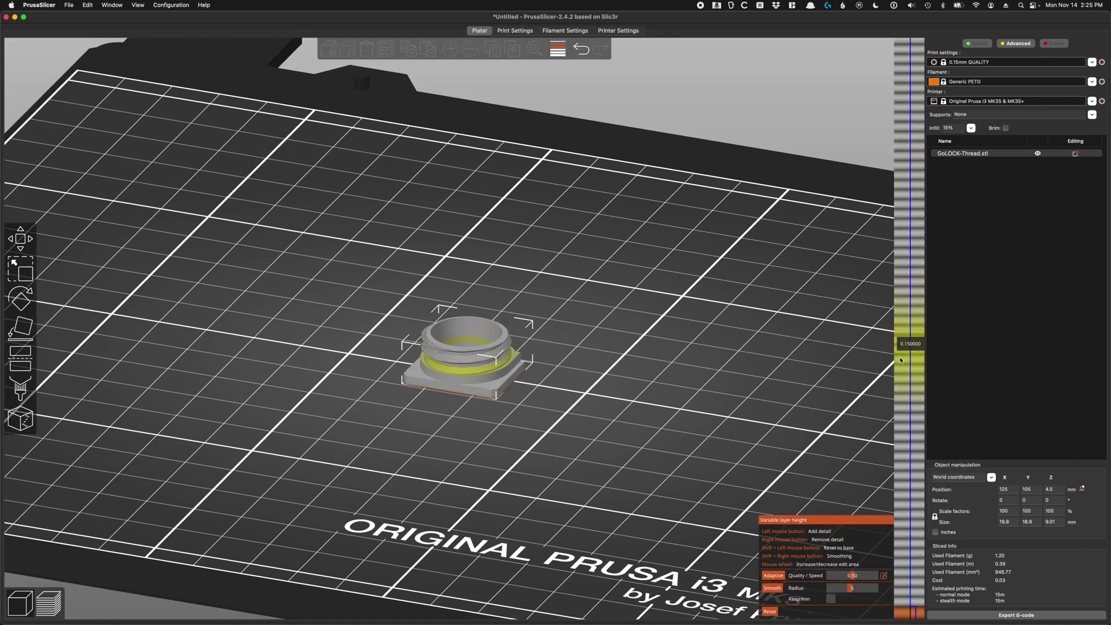
{"action": "scroll", "coordinate": [889, 355], "scroll_direction": "up", "scroll_amount": 10}
{"action": "scroll", "coordinate": [889, 355], "scroll_direction": "down", "scroll_amount": 5}
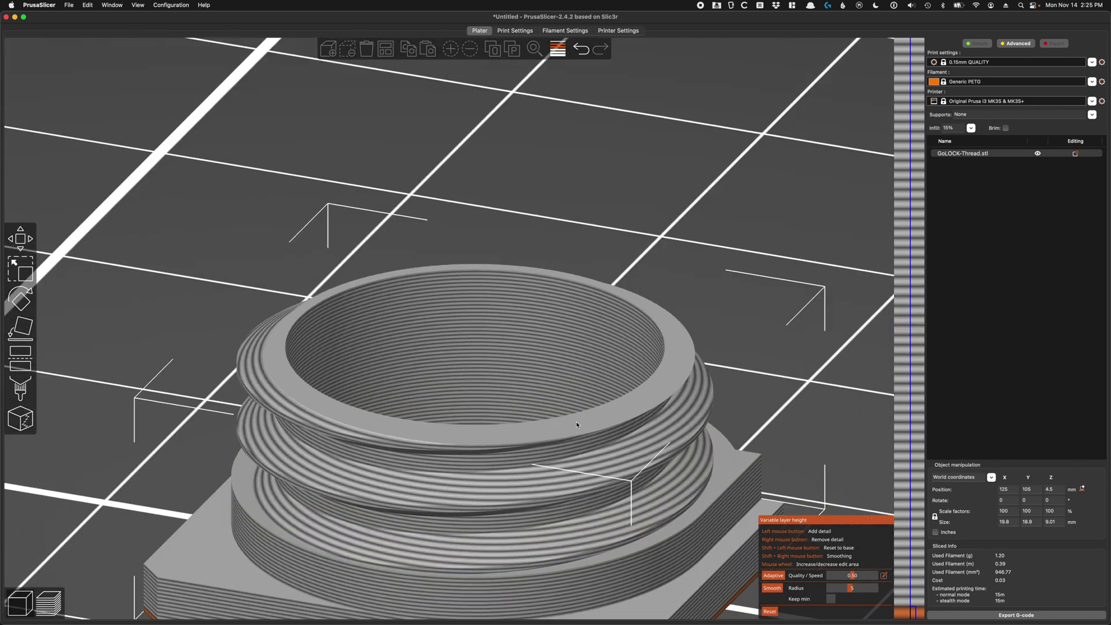
{"action": "left_click", "coordinate": [898, 379]}
{"action": "left_click_drag", "start_coordinate": [897, 380], "coordinate": [893, 108]}
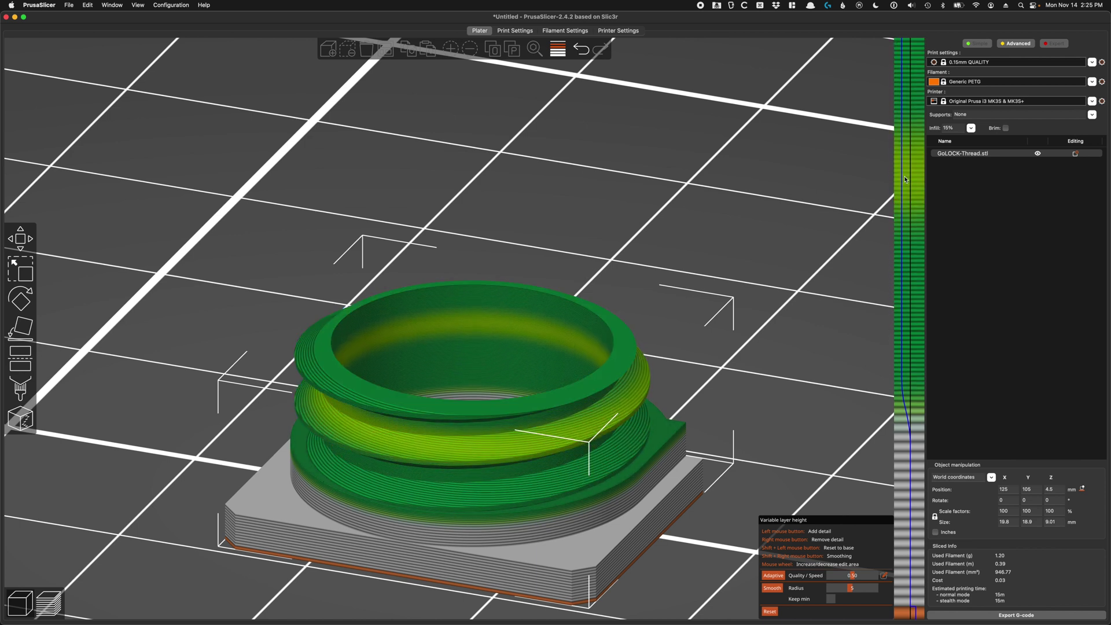
{"action": "scroll", "coordinate": [606, 400], "scroll_direction": "down", "scroll_amount": 3}
{"action": "scroll", "coordinate": [605, 398], "scroll_direction": "down", "scroll_amount": 6}
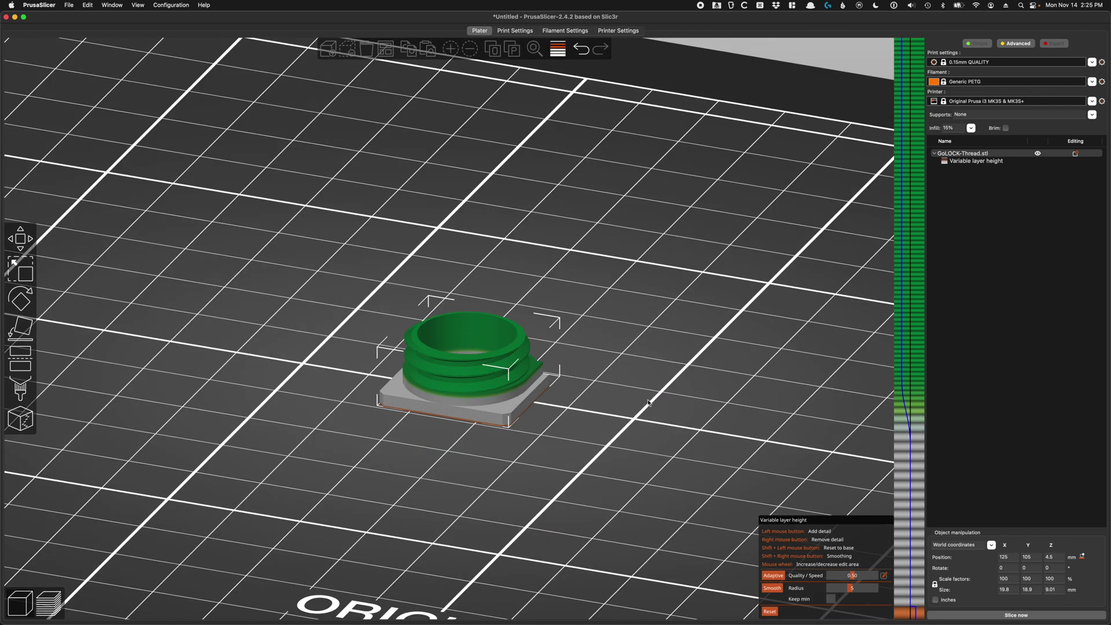
{"action": "left_click_drag", "start_coordinate": [649, 403], "coordinate": [702, 338]}
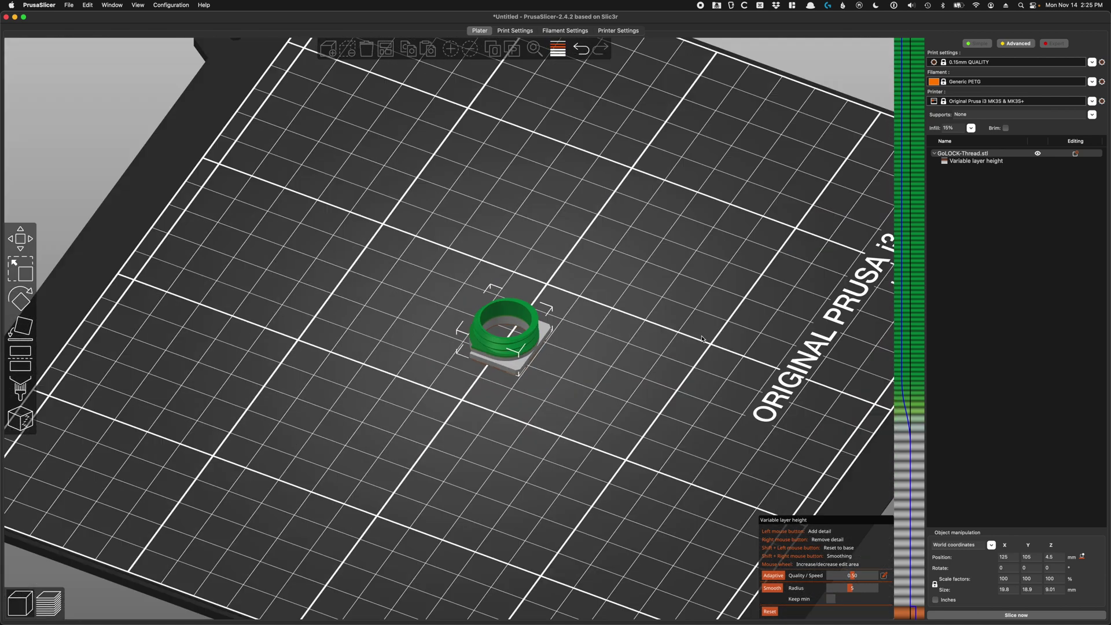
- Switch to Fusion 360 and view the GoLOCK body frame from an angle showing its ring and openings
{"action": "key", "text": "super+Tab"}
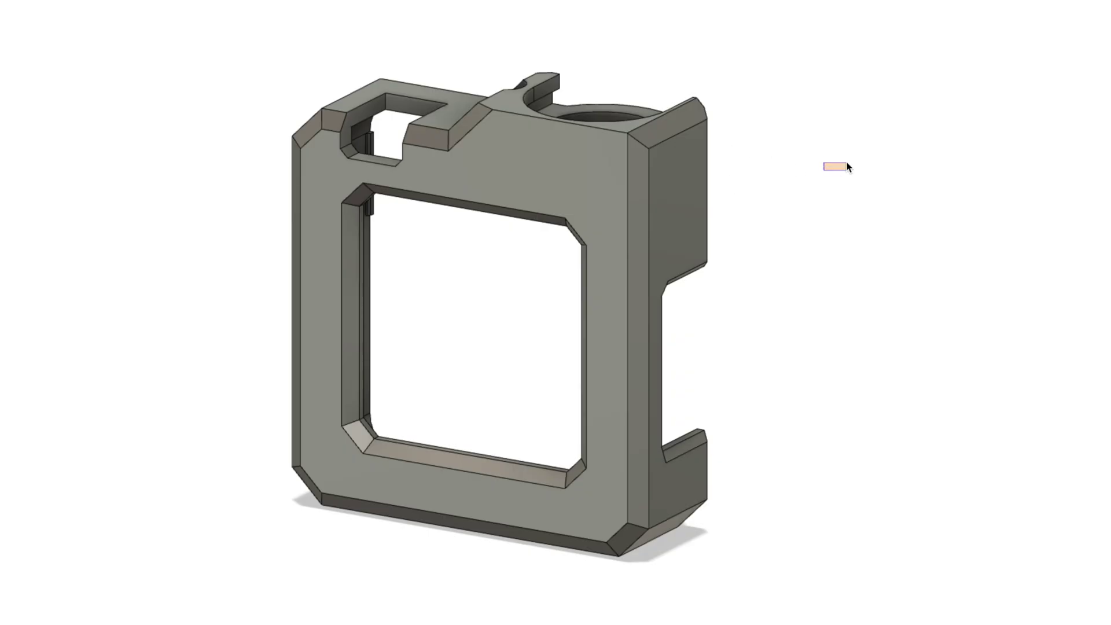
{"action": "middle_click_drag", "start_coordinate": [863, 157], "coordinate": [932, 289], "text": "shift"}
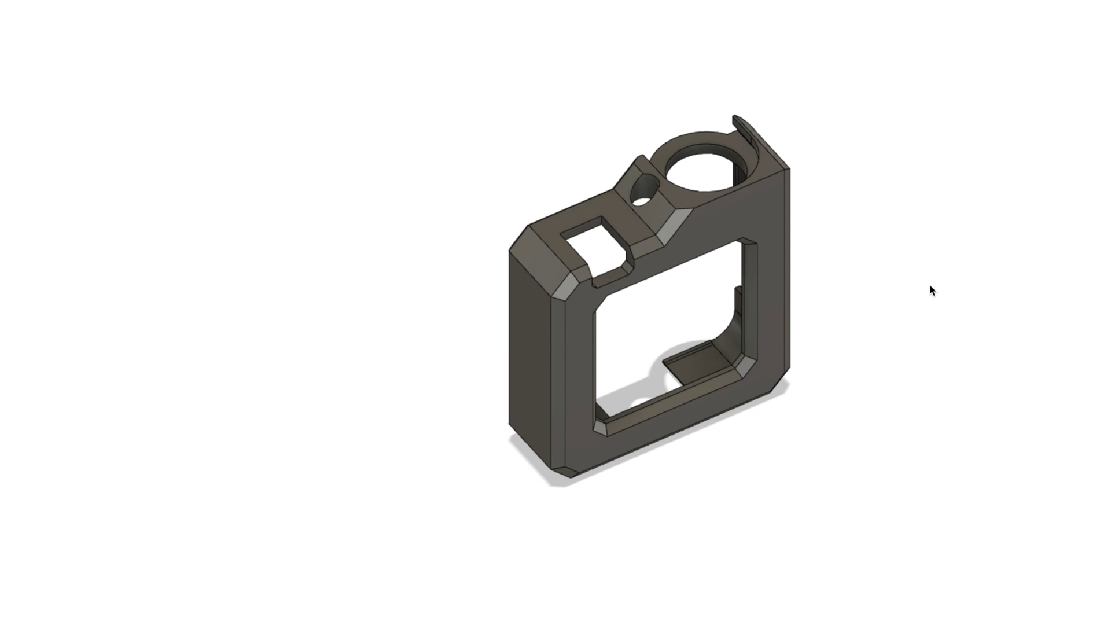